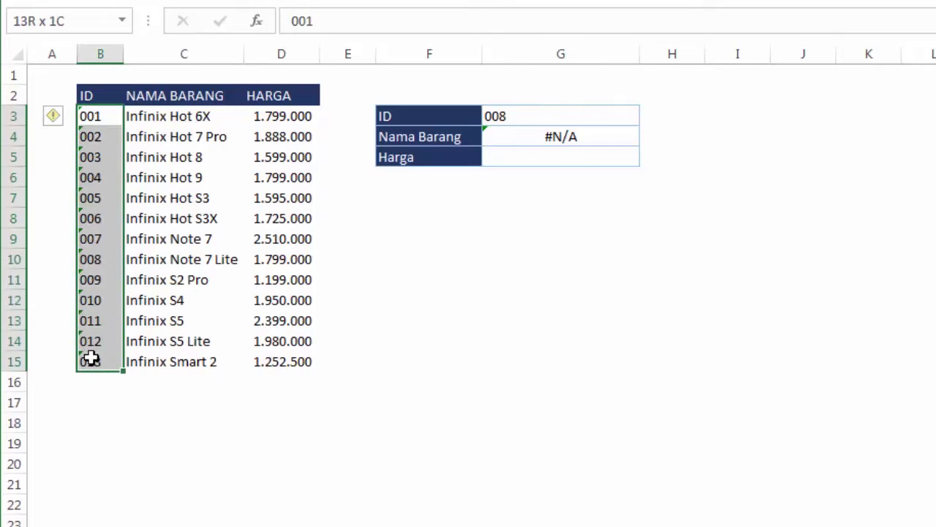
Compare the stored value of the lookup ID in G3 with the matching ID in B10.
left_click(544, 299)
left_click(523, 116)
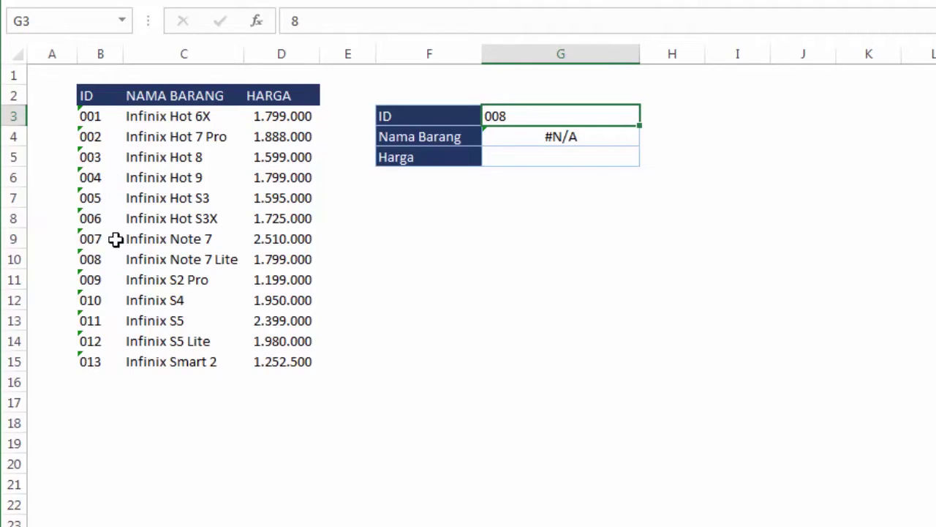
left_click(88, 262)
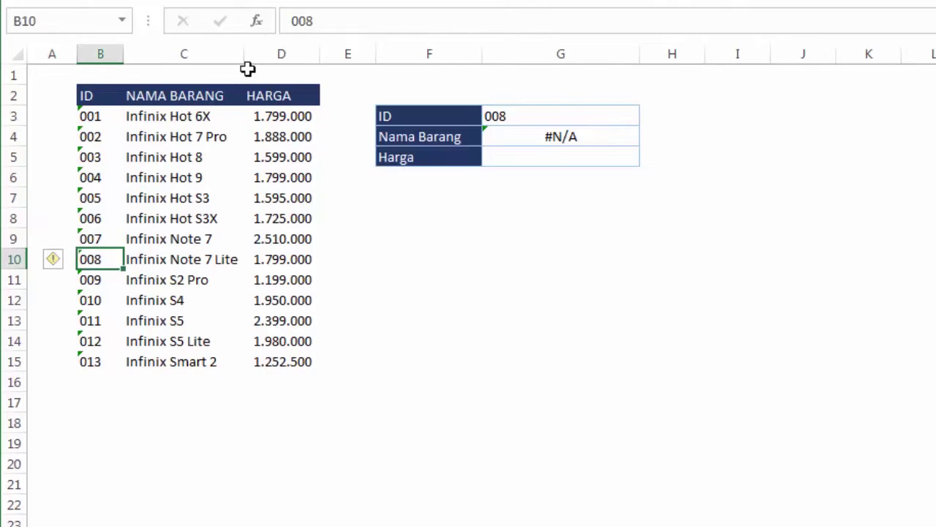
left_click(539, 117)
left_click(518, 253)
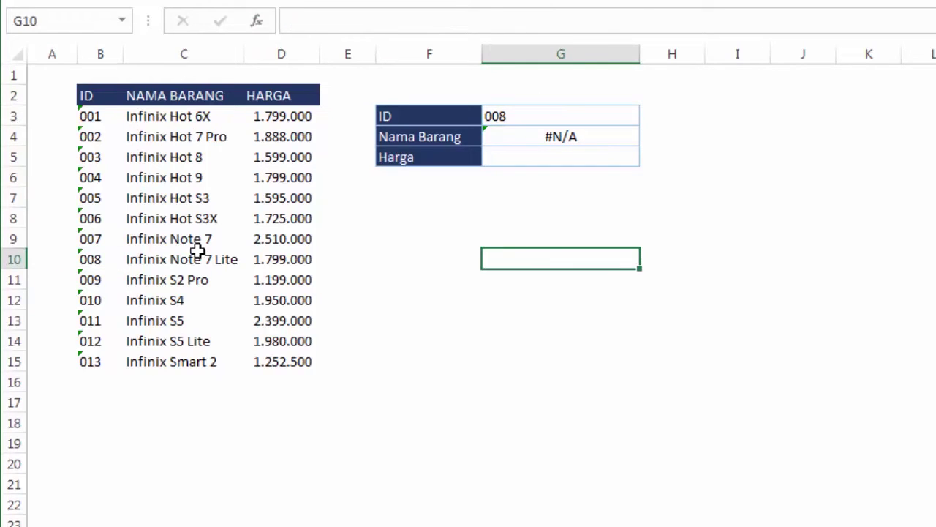
left_click(95, 260)
left_click(510, 118)
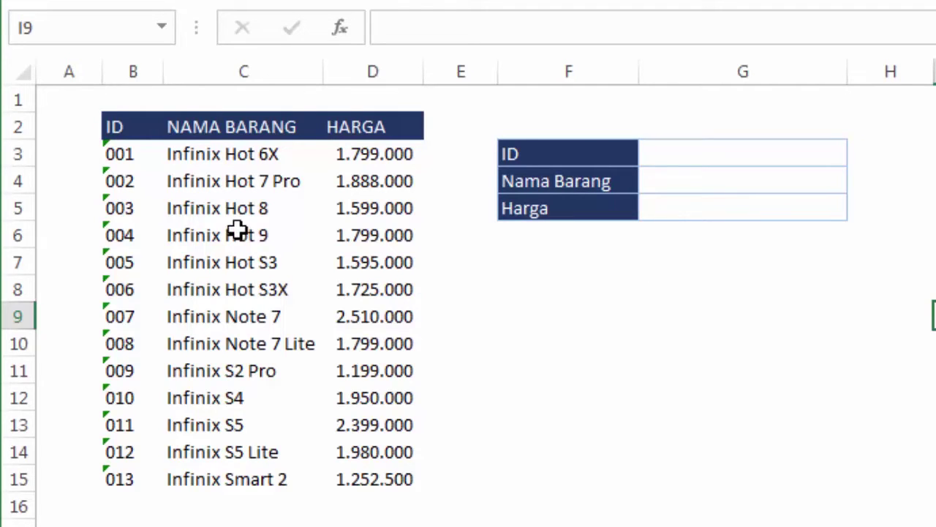
Inspect the error hint on B3 and the stored values of the IDs in column B.
left_click(132, 153)
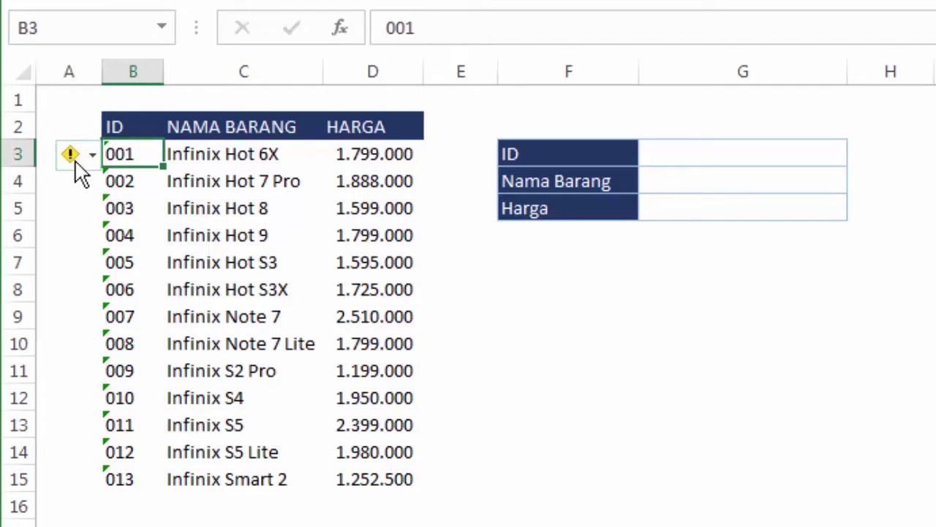
mouse_move(68, 153)
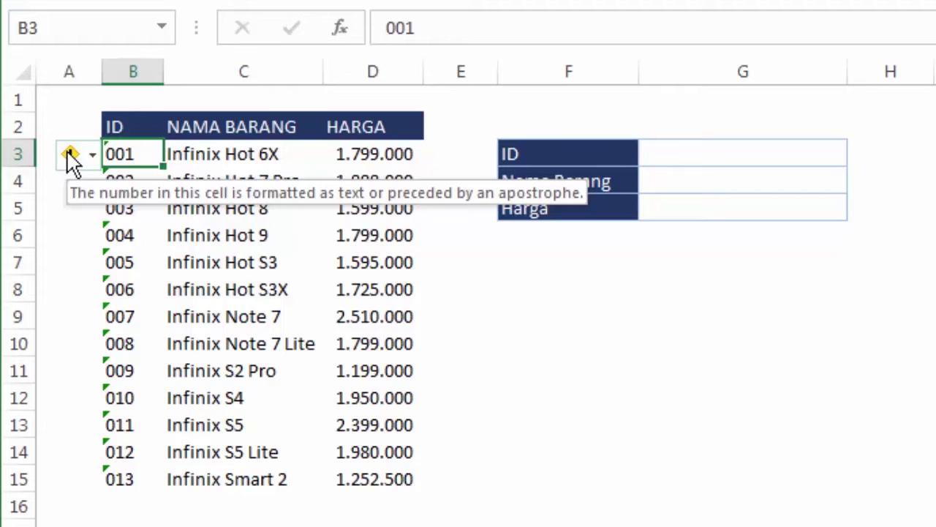
left_click(712, 453)
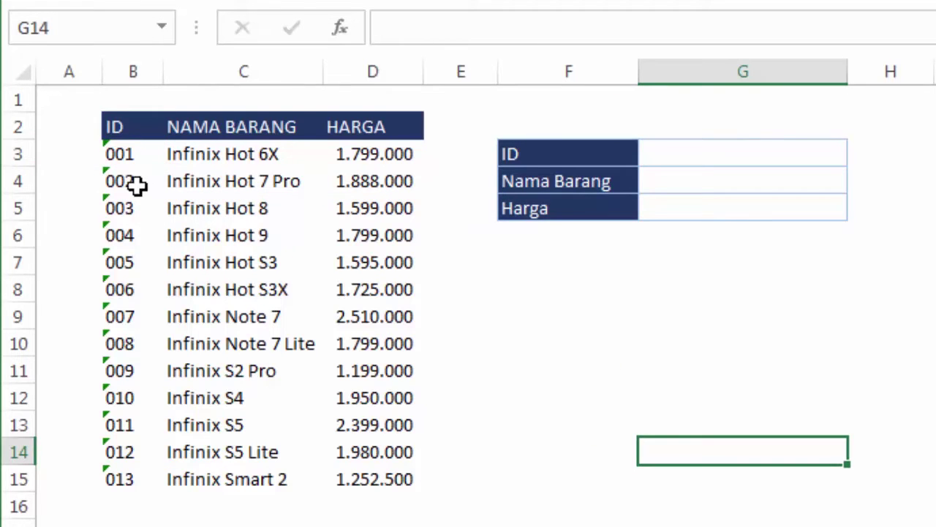
left_click(121, 154)
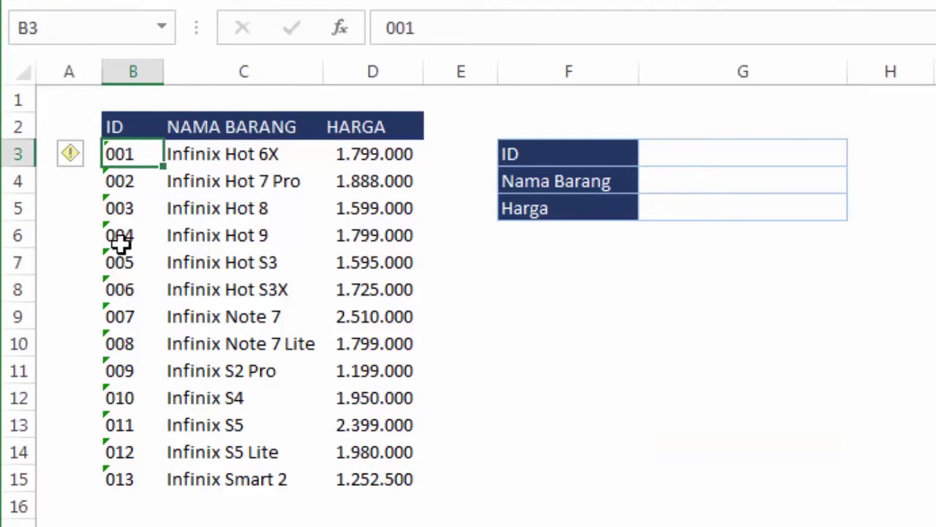
left_click(121, 317)
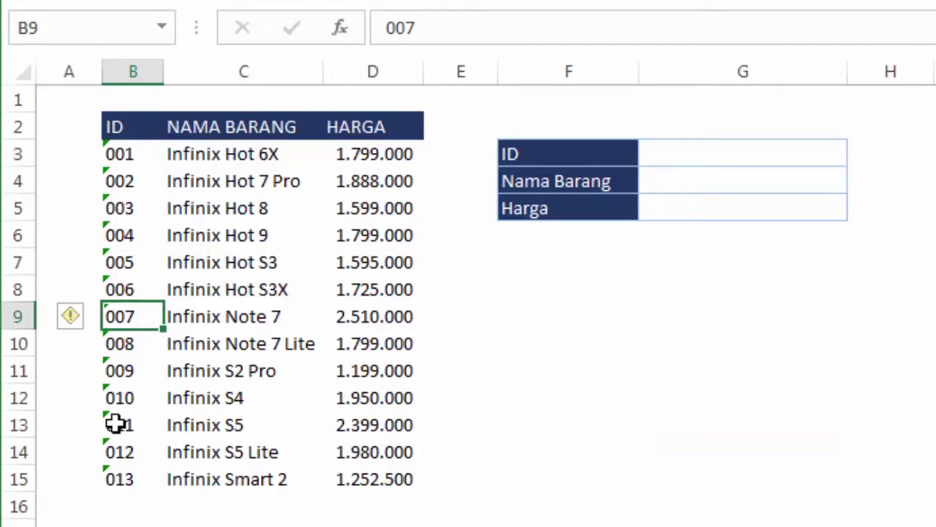
left_click(148, 158)
Enter 002 as the ID in G3 and check its stored value.
left_click(721, 158)
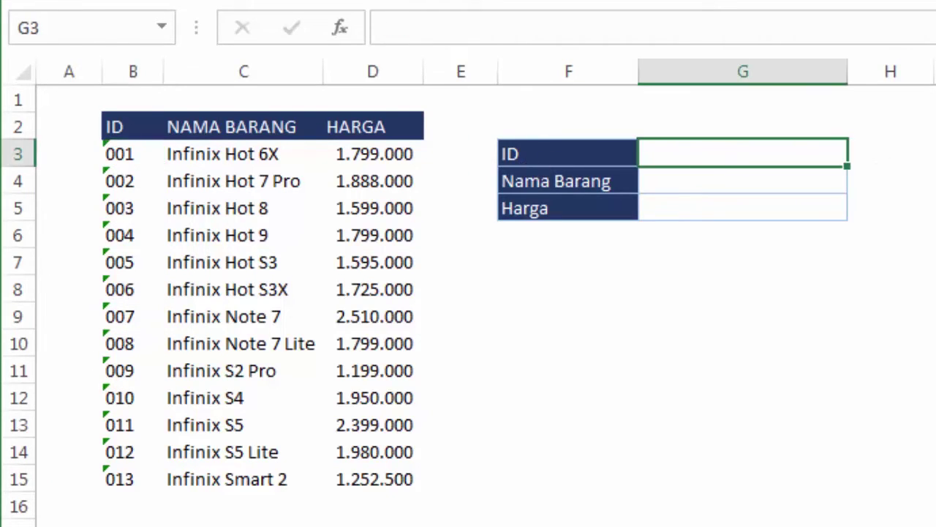
type("002")
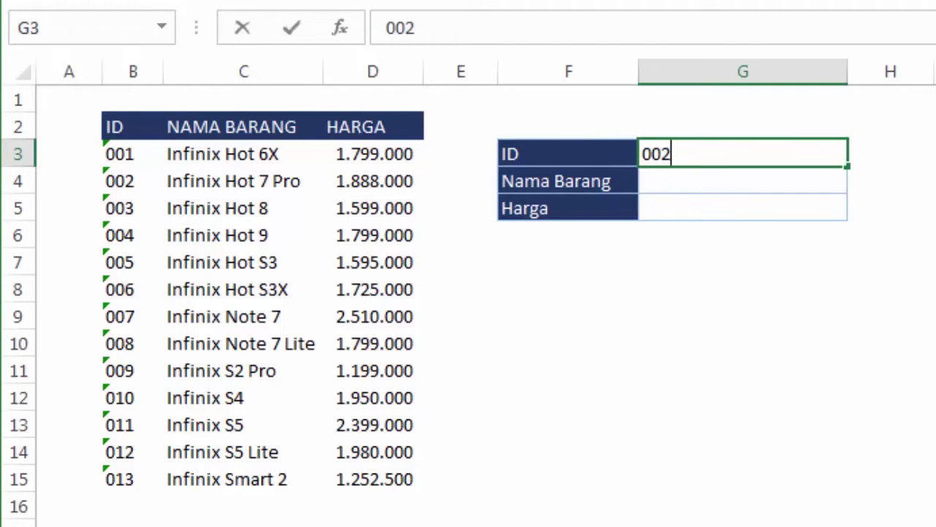
key("Return")
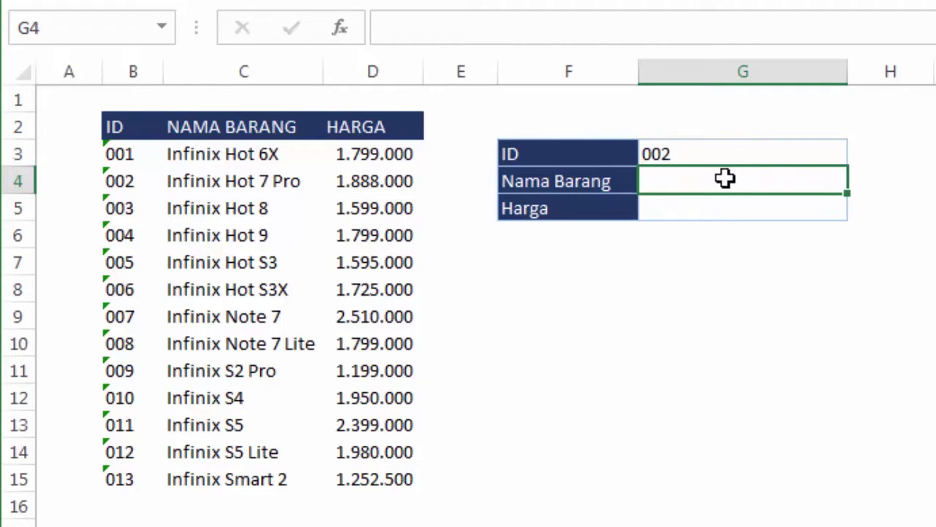
left_click(717, 152)
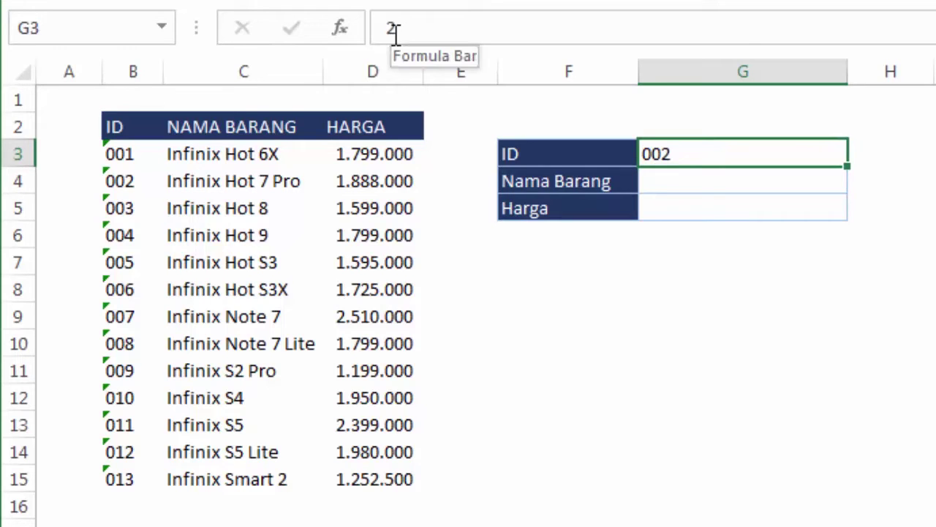
Check the custom number format applied to the ID cell G3.
right_click(667, 152)
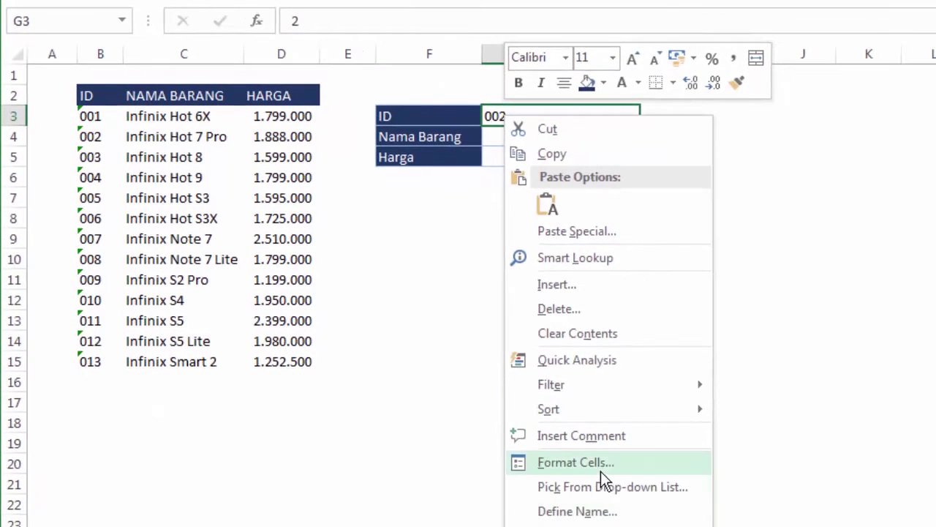
left_click(596, 461)
left_click(395, 430)
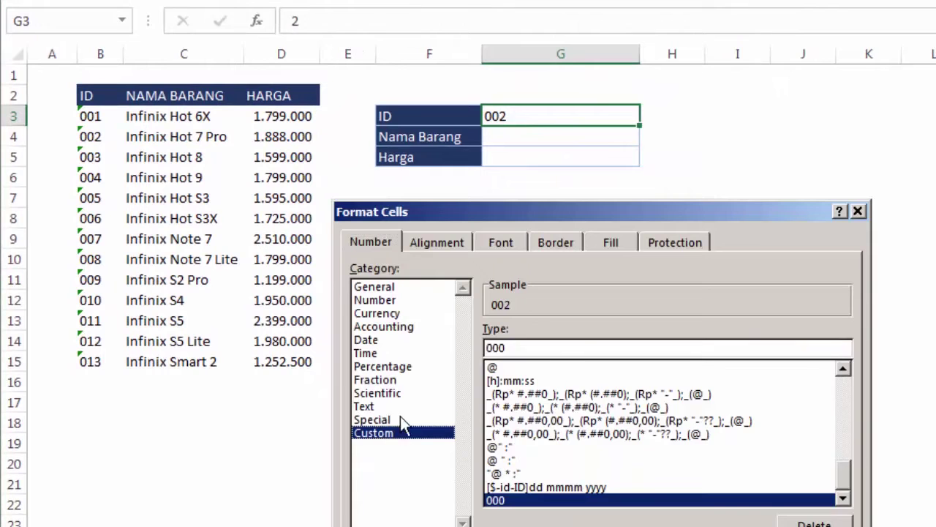
left_click(516, 347)
key("Return")
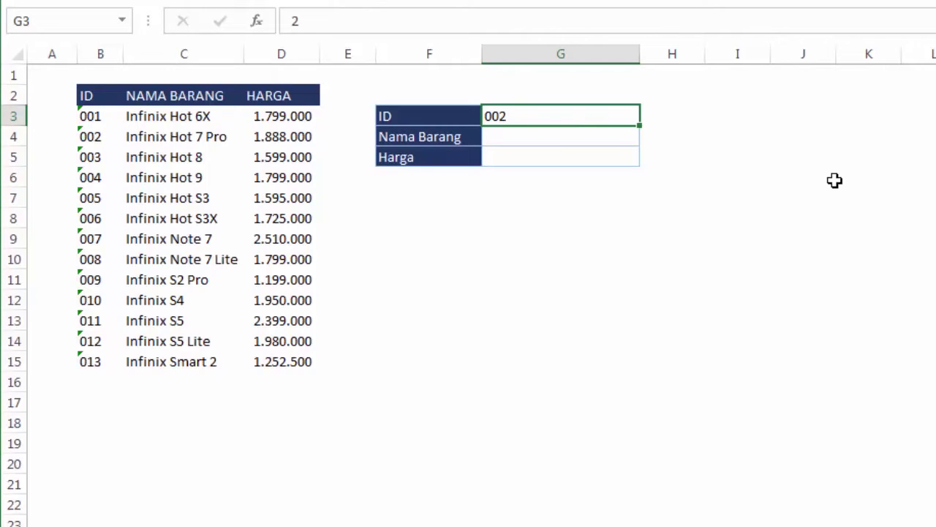
Enter 5 as the ID in G3 and replace it with 8.
type("5")
key("Return")
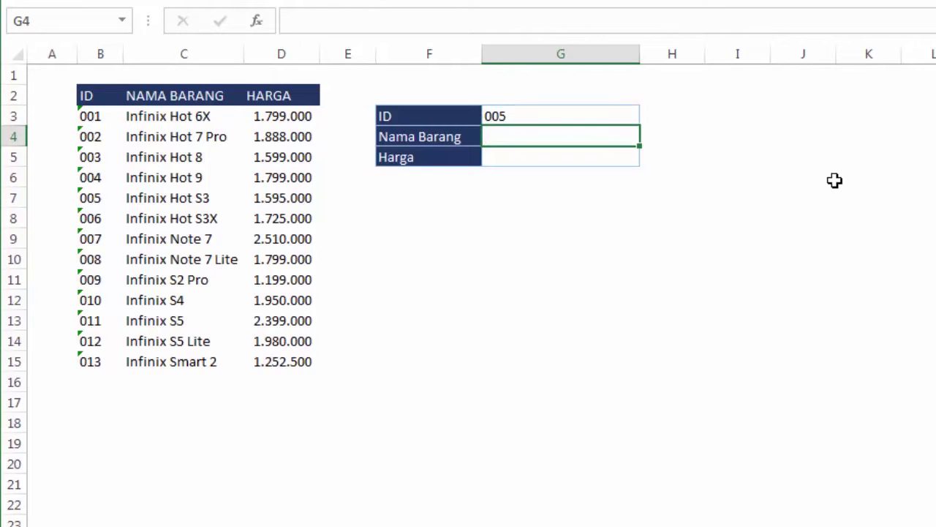
left_click(577, 108)
type("8")
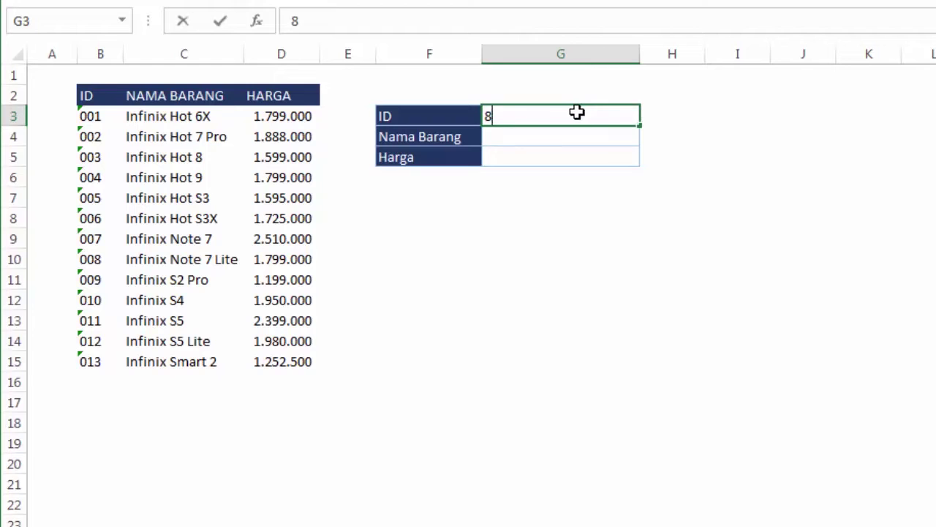
key("Return")
left_click(578, 111)
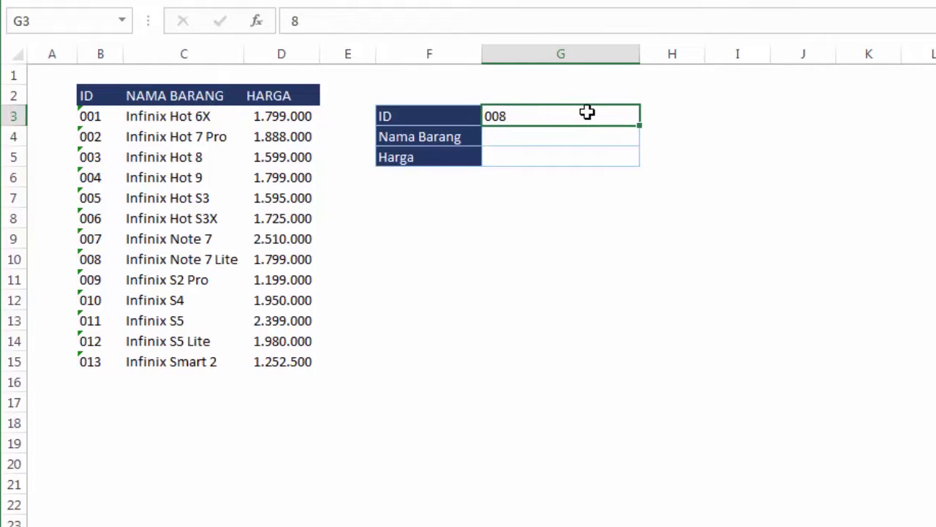
left_click(773, 139)
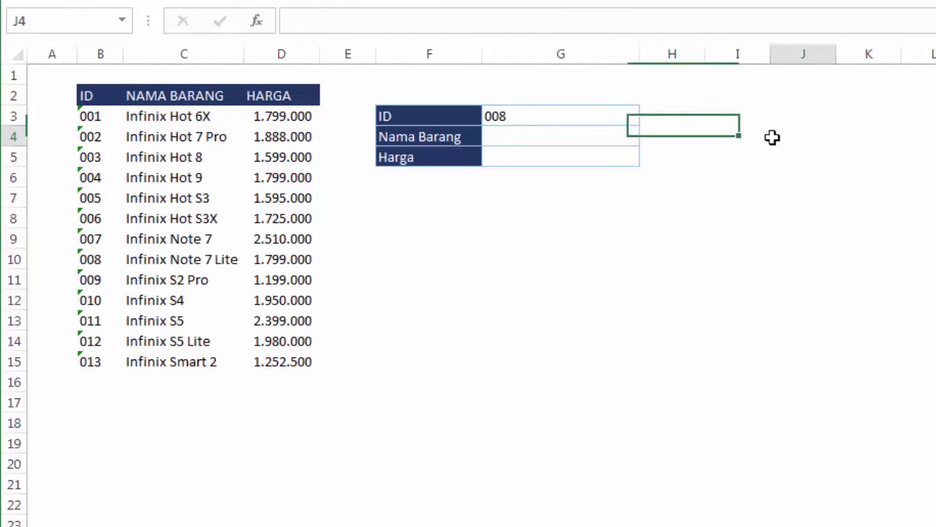
Compare the ID in G3 with the IDs in B3:B15.
left_click(529, 115)
left_click(102, 117)
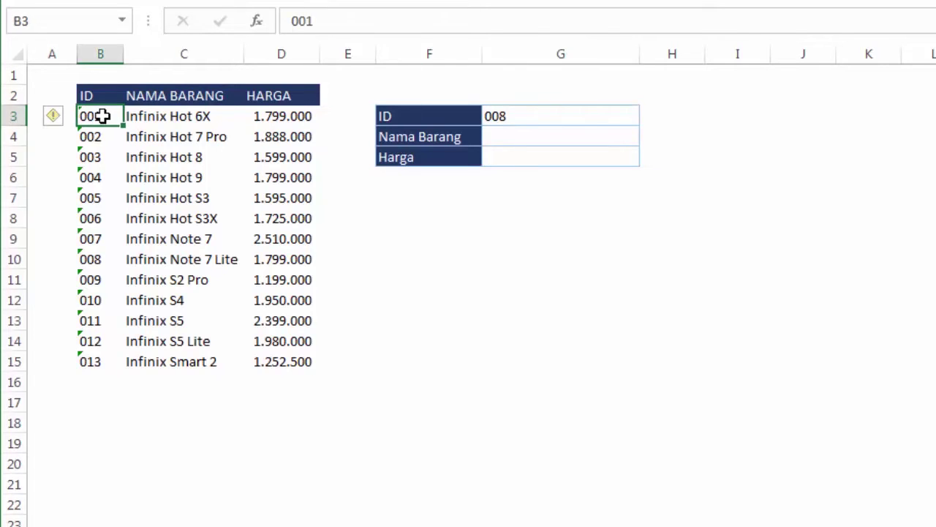
left_click_drag(102, 117, 102, 363)
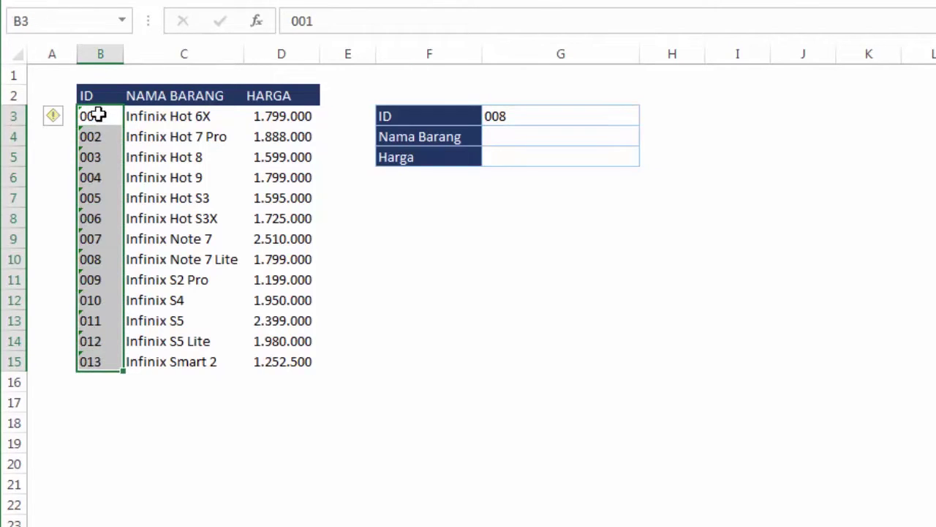
left_click(126, 195)
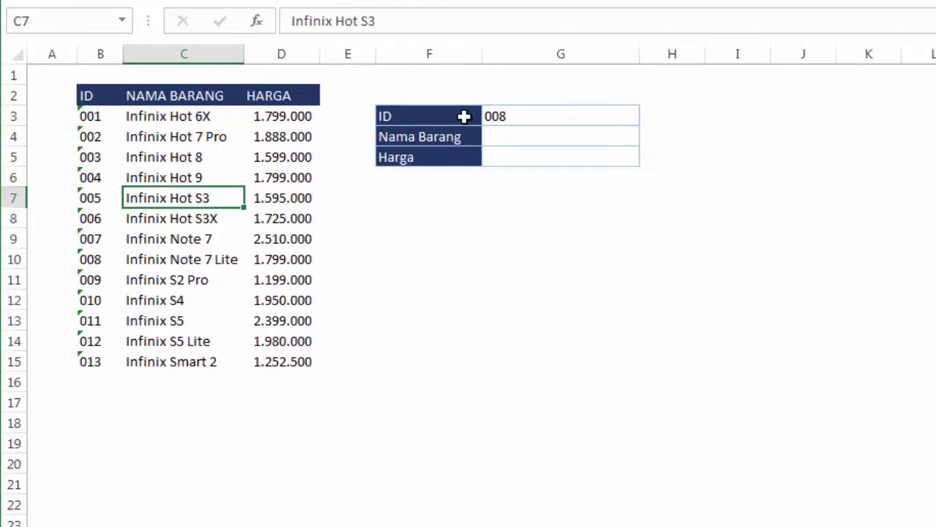
left_click(516, 118)
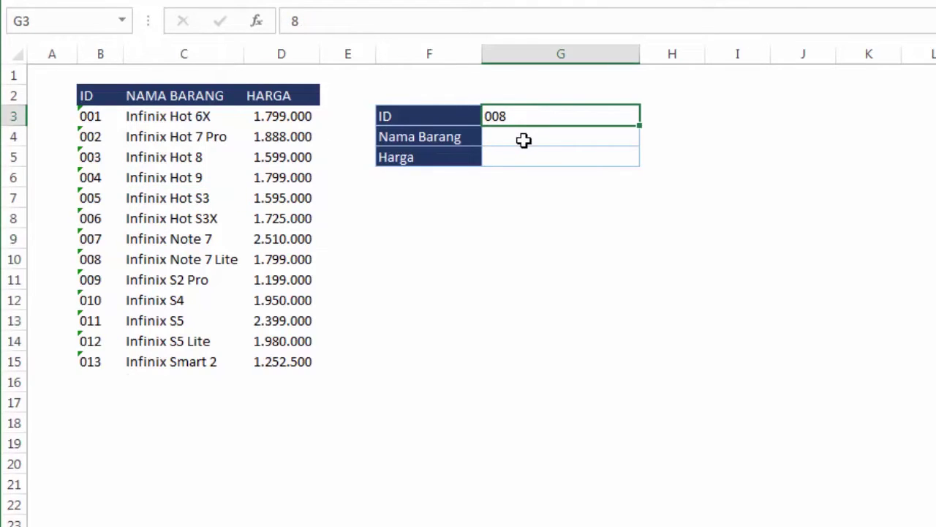
Enter the formula =VLOOKUP(G3;B3:D15;2;FALSE) in G4 to look up the Nama Barang.
left_click(525, 139)
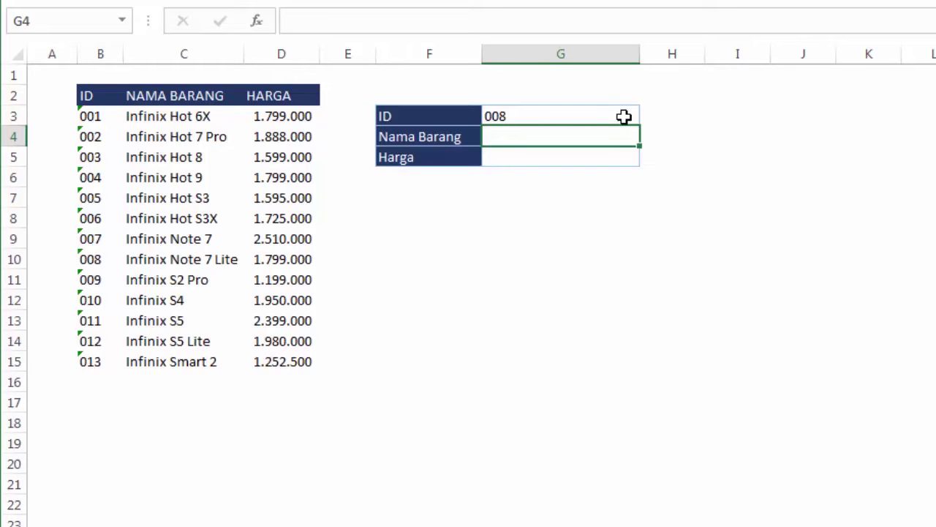
type("=vlo")
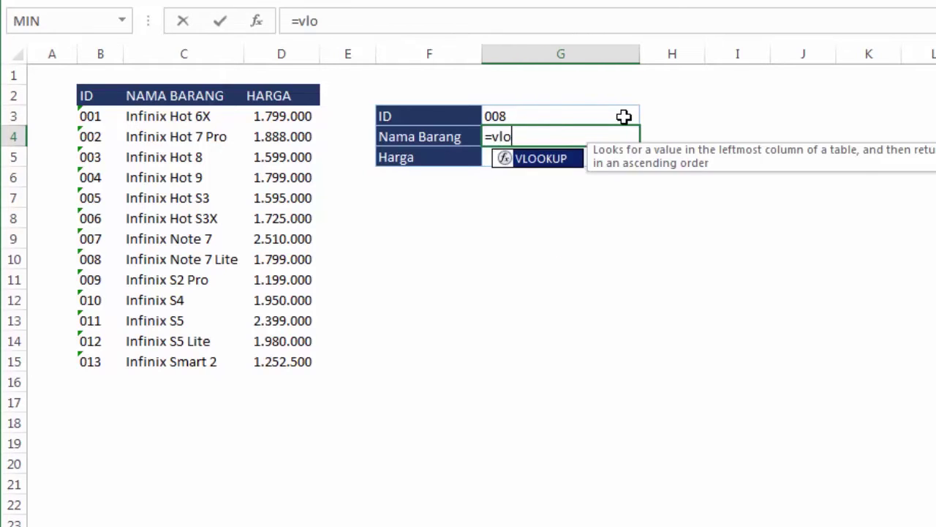
key("Tab")
left_click(560, 113)
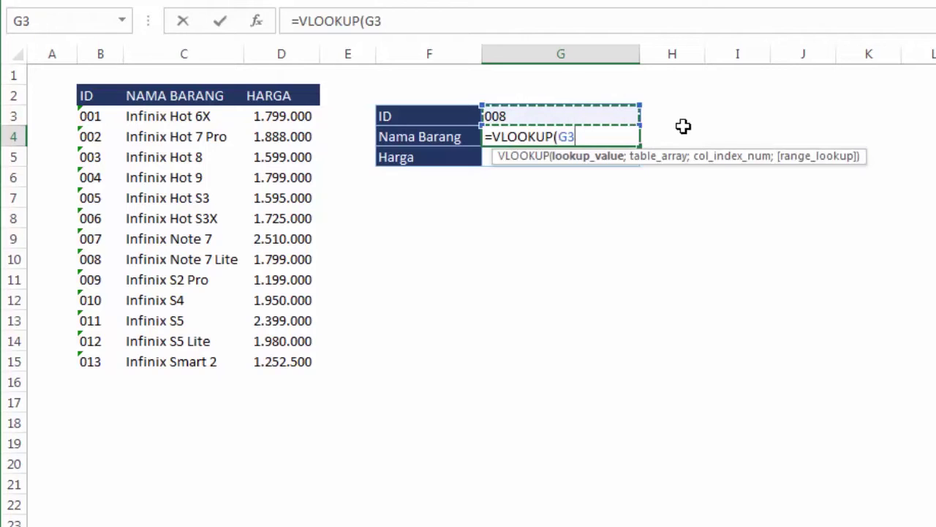
type(";")
left_click_drag(96, 117, 269, 358)
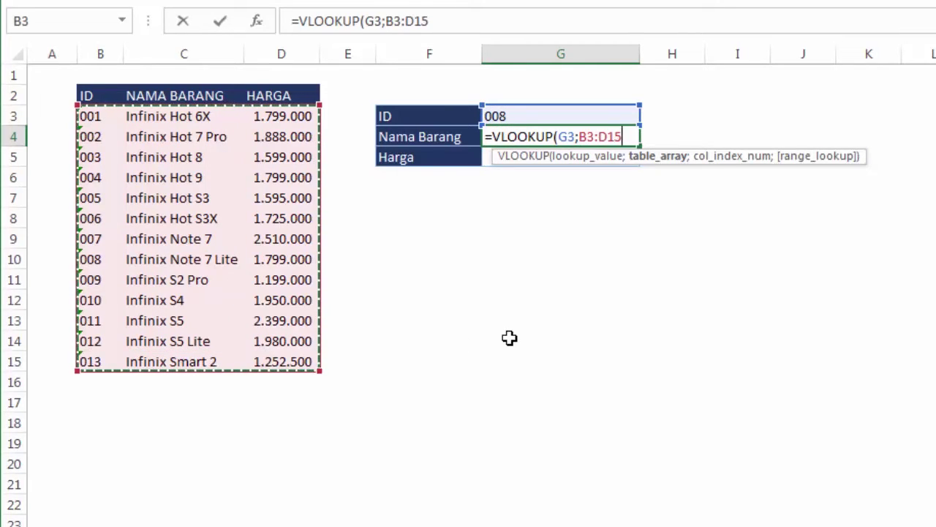
type(";")
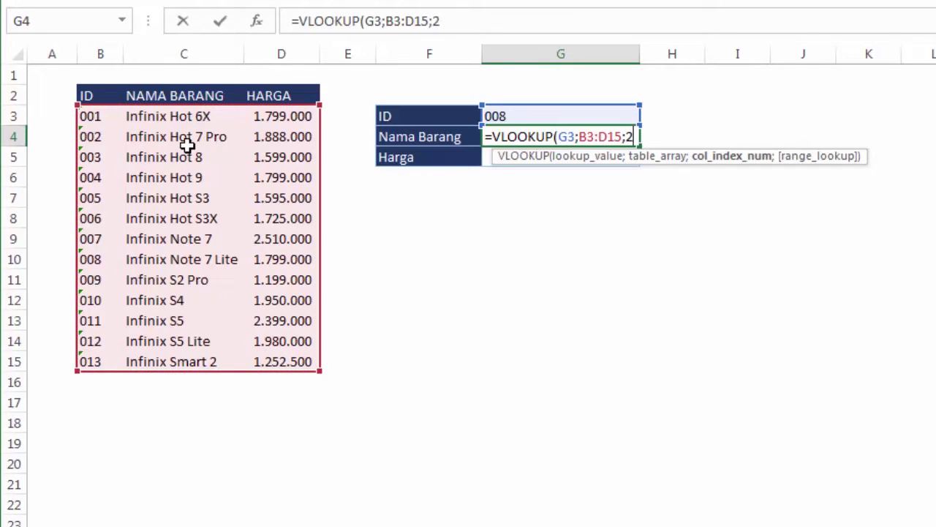
type("2;")
key("Down")
key("Tab")
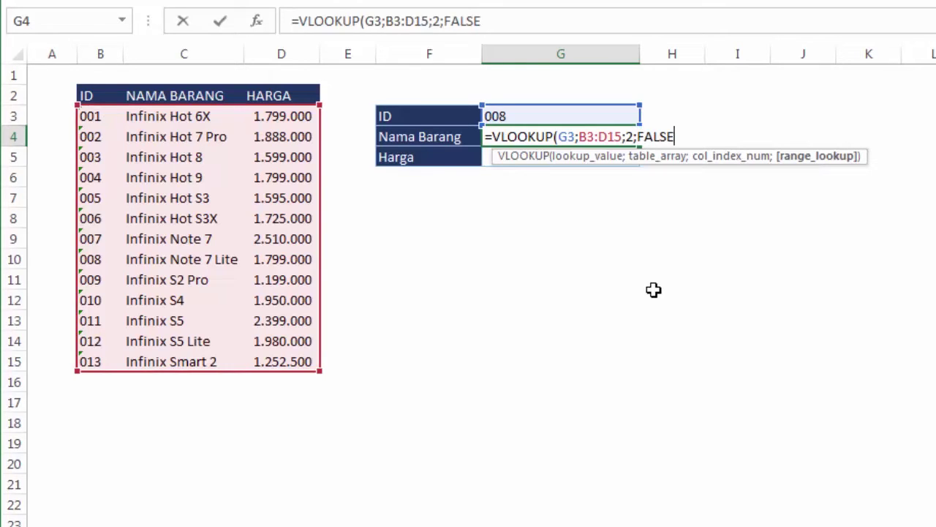
key("Return")
left_click(641, 259)
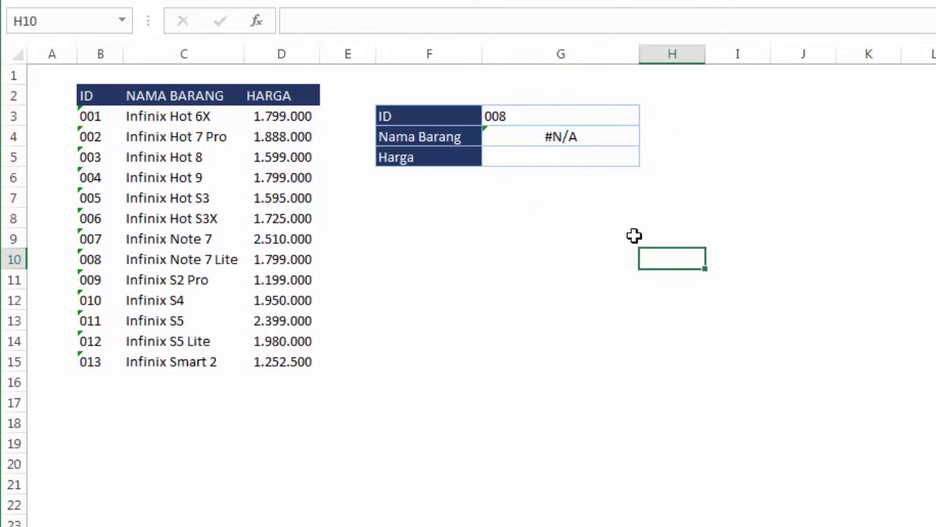
Review the lookup result in G4 and compare the ID in G3 with the source IDs in B3:B15.
left_click(575, 139)
left_click(790, 170)
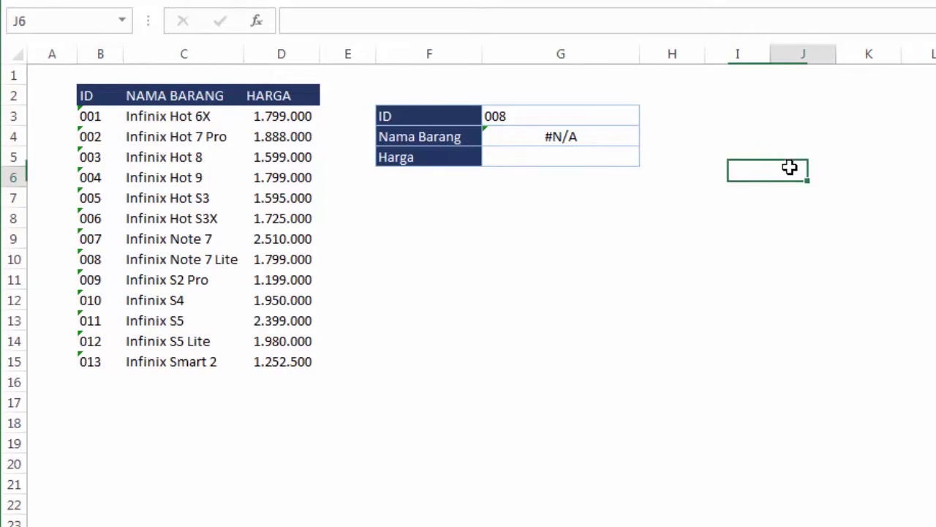
left_click(577, 111)
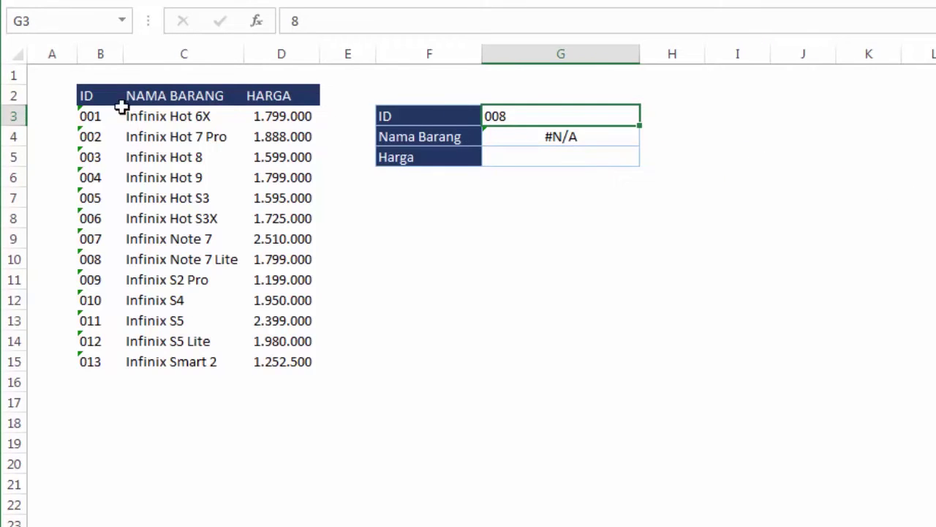
left_click_drag(88, 116, 92, 360)
left_click(543, 297)
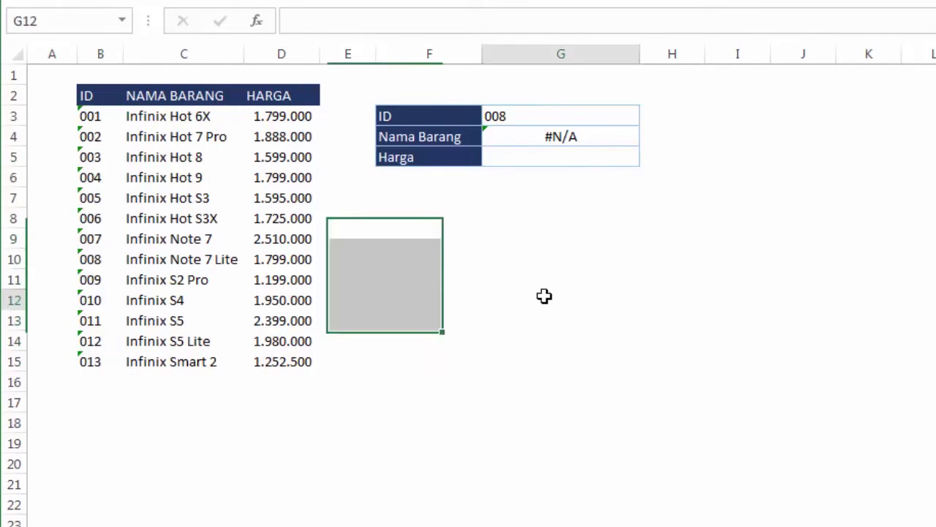
left_click(524, 116)
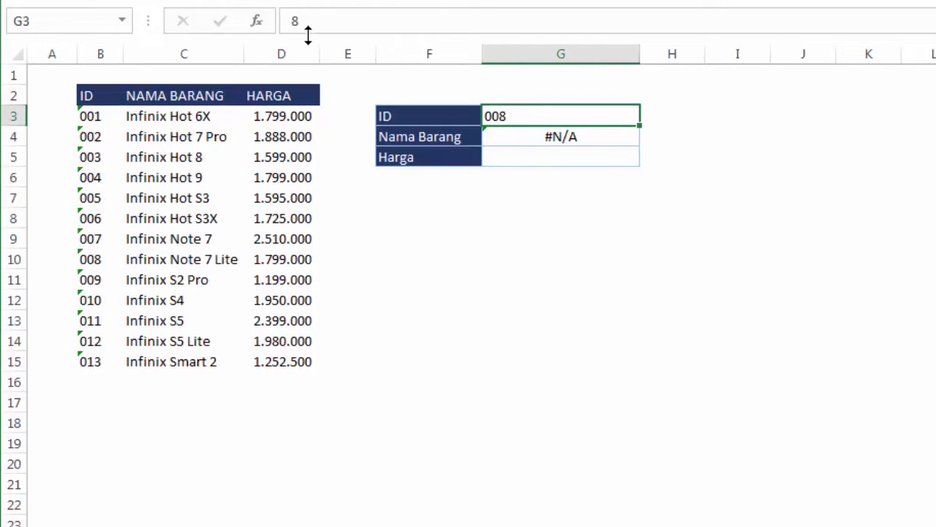
Compare the stored ID value in G3 with the matching text ID in B10.
left_click(90, 259)
left_click(539, 117)
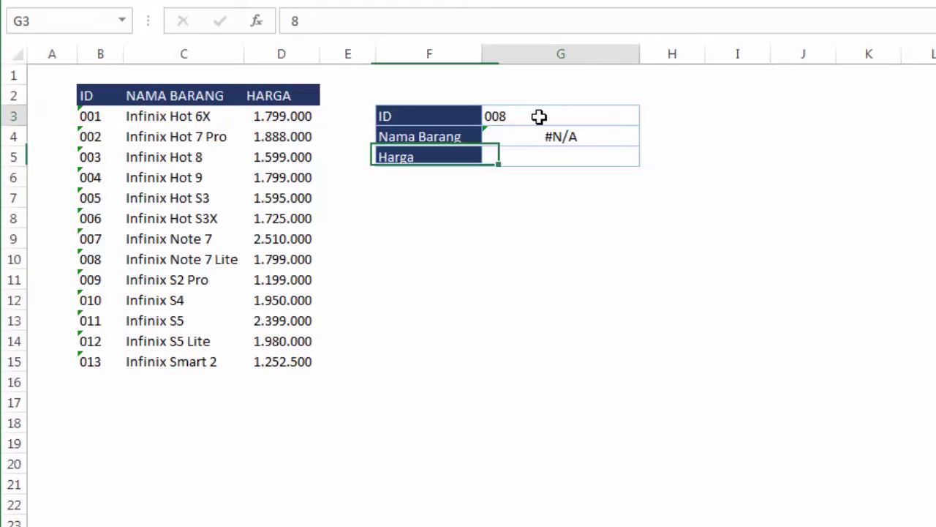
left_click(519, 252)
left_click(95, 260)
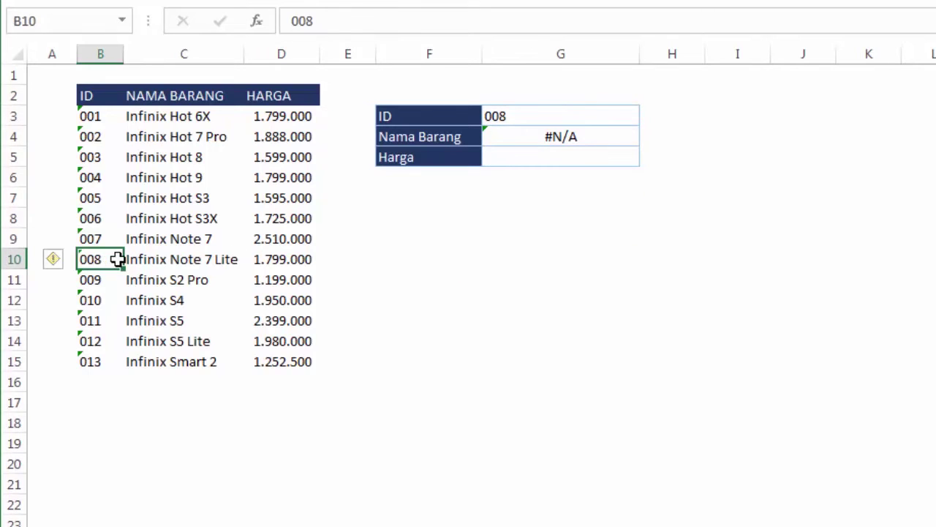
left_click(510, 118)
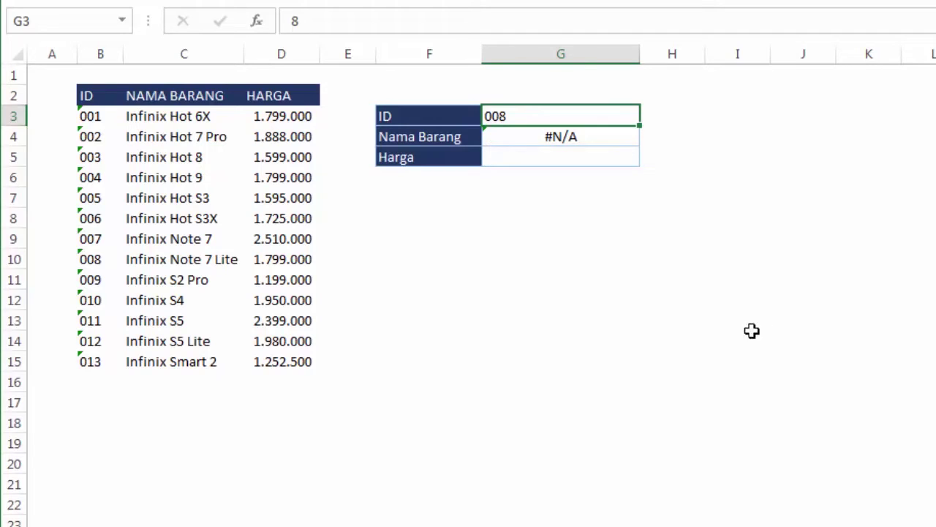
left_click(624, 280)
Change the formula in G4 to =VLOOKUP(TEXT(G3;"000");B3:D15;2;FALSE) so the lookup ID is converted to three-digit text.
left_click(578, 137)
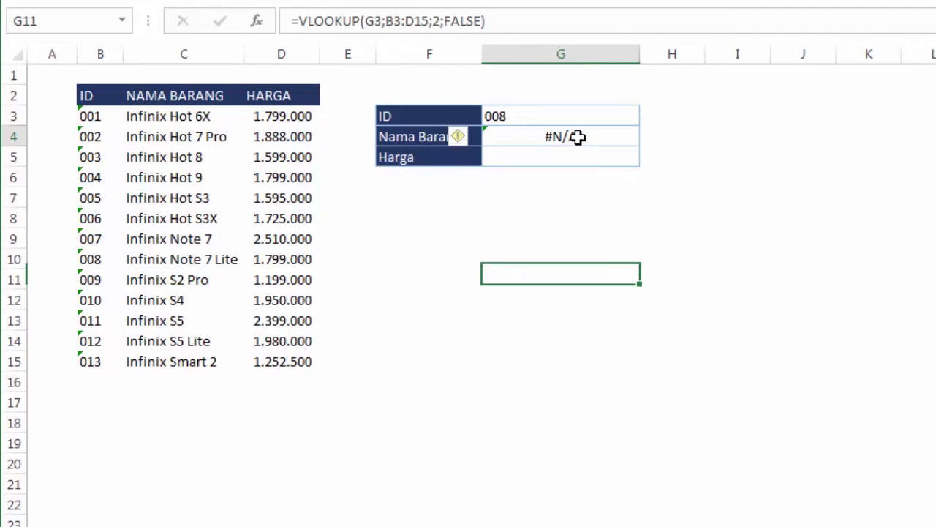
double_click(578, 137)
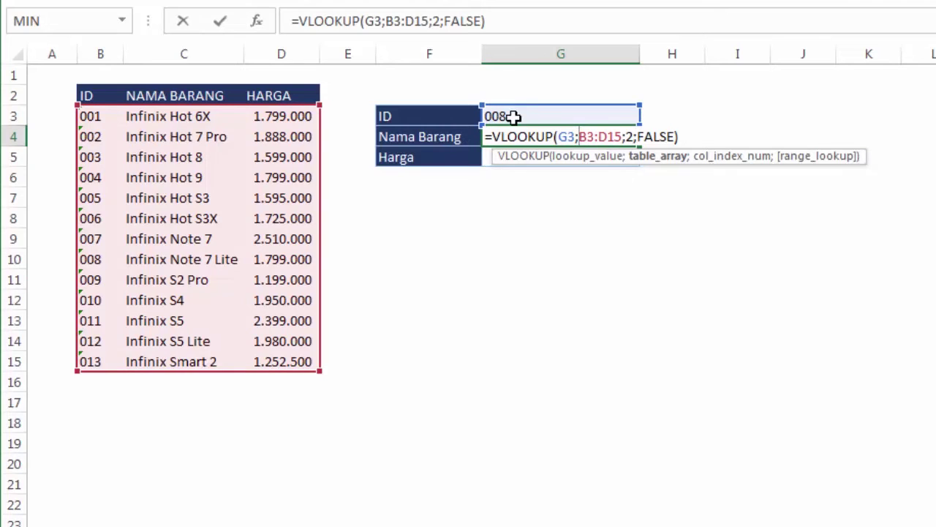
left_click(564, 142)
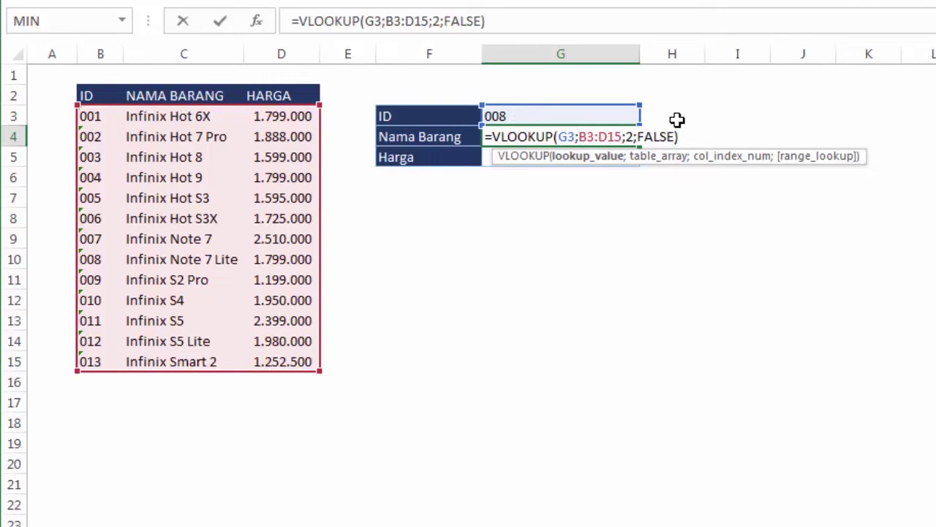
type("te")
key("Tab")
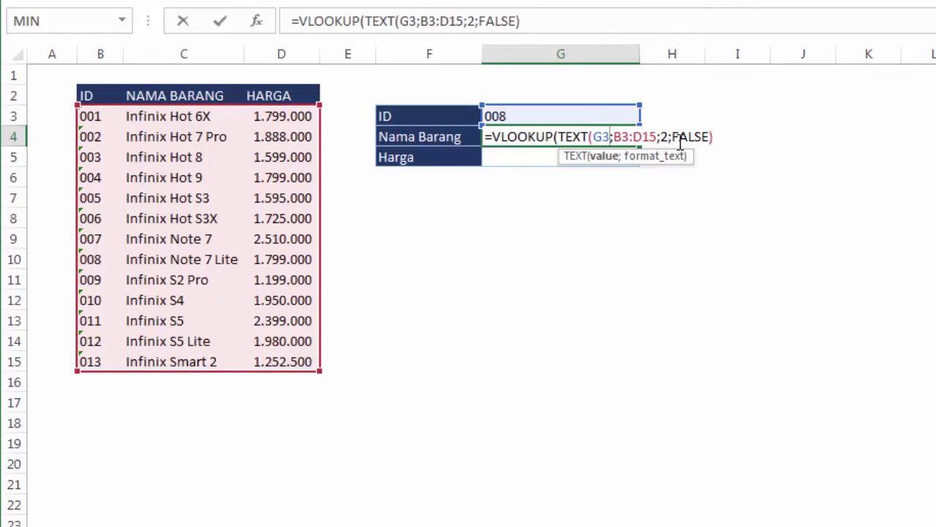
type(";\"")
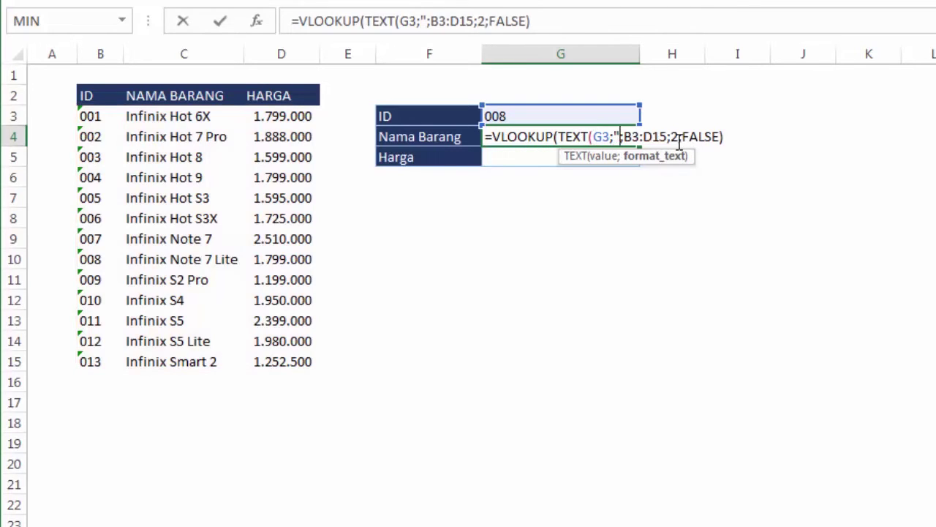
type("000")
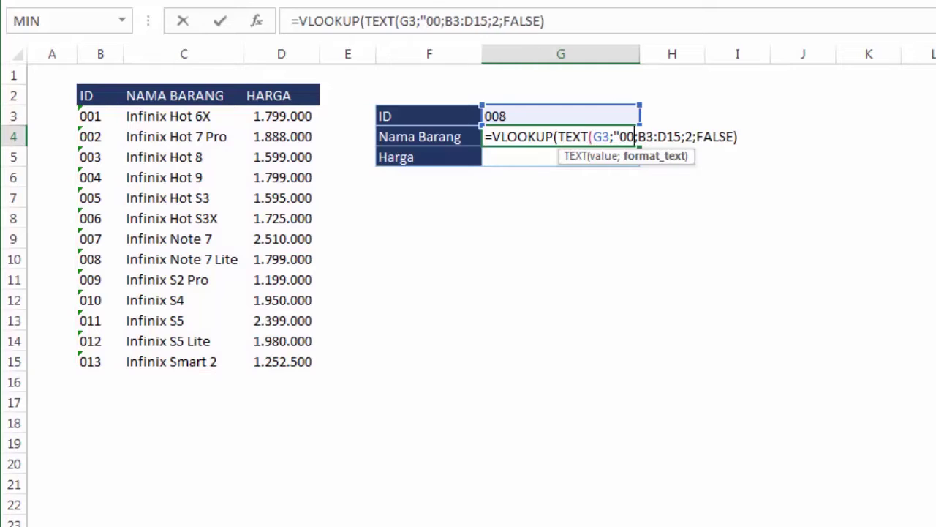
type("\"")
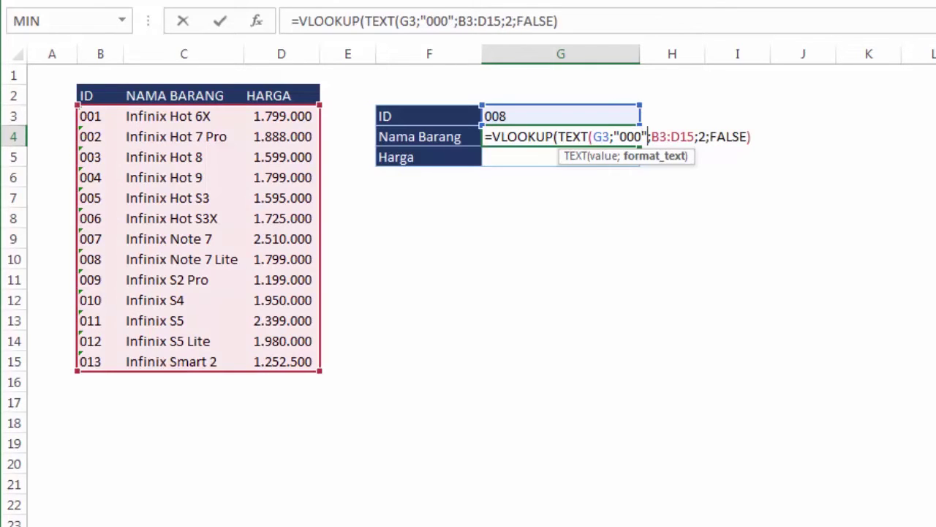
type(")")
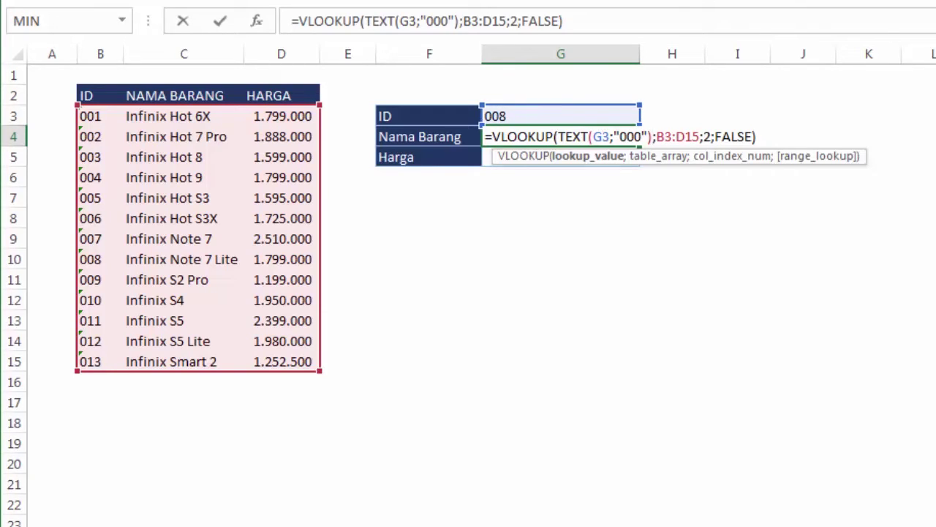
key("Return")
key("Up")
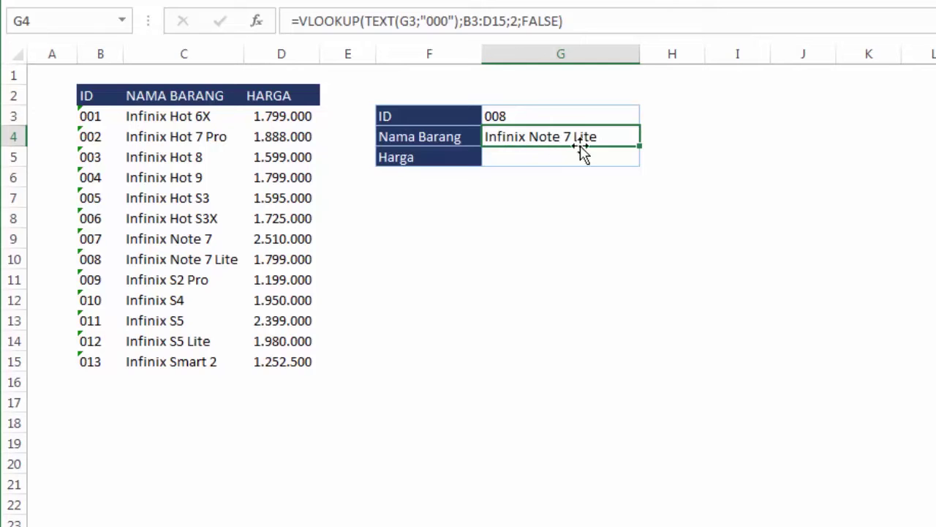
Set the ID in G3 to 4 to test the Nama Barang lookup.
left_click(531, 114)
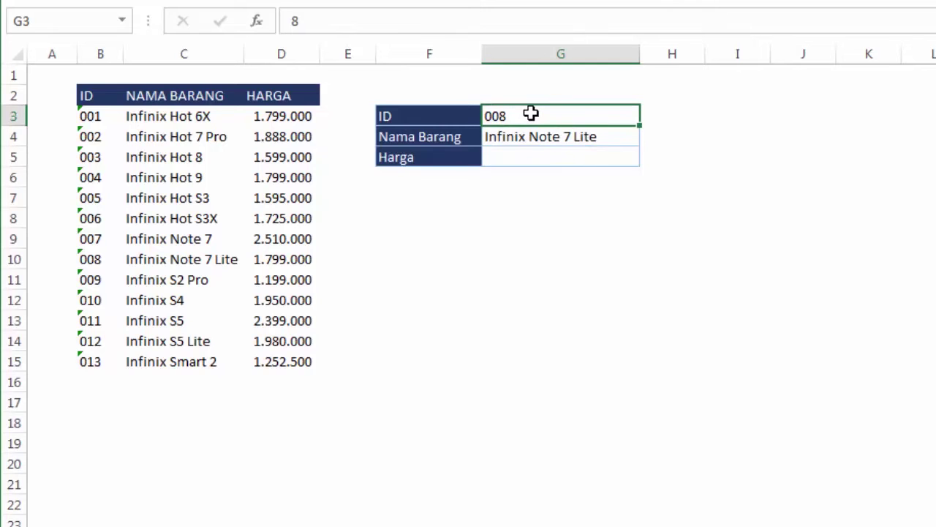
left_click(167, 261)
left_click(512, 116)
type("4")
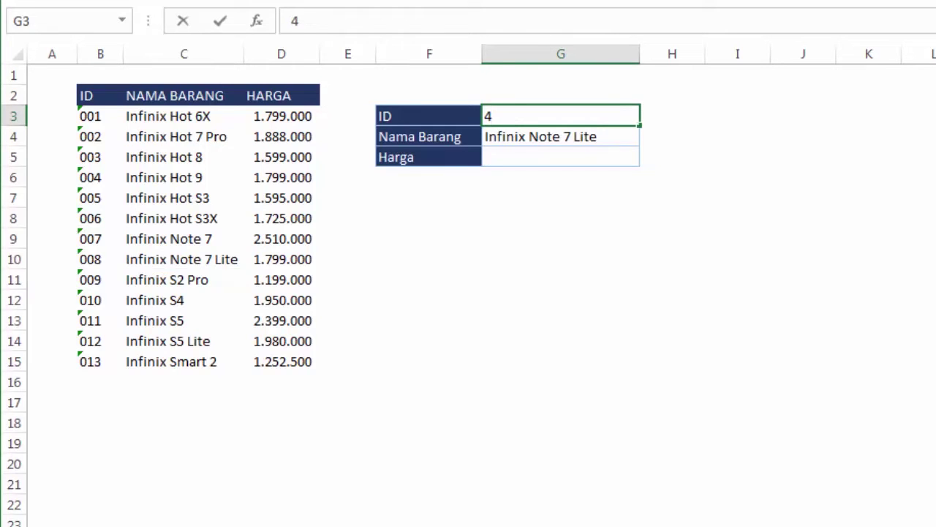
key("Return")
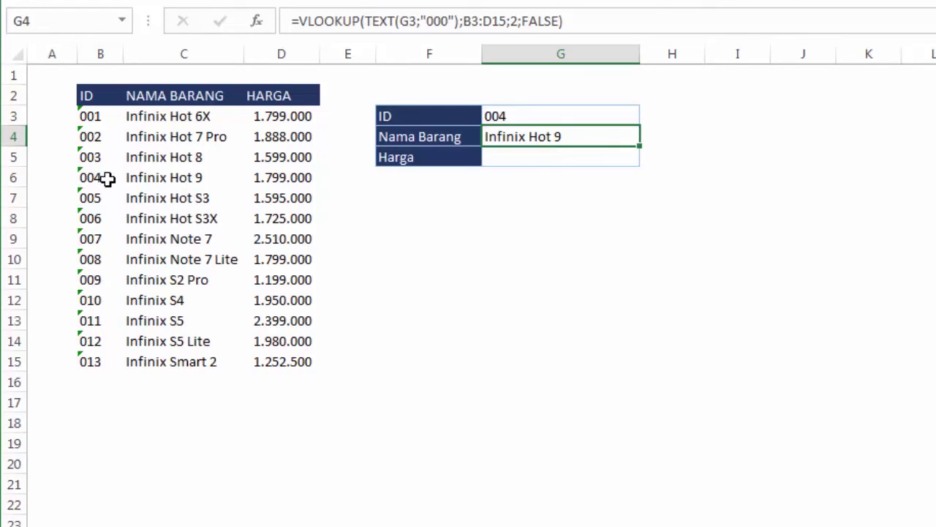
Compare the stored values of G3 and B6 and review the TEXT-based VLOOKUP formula in G4.
left_click(468, 202)
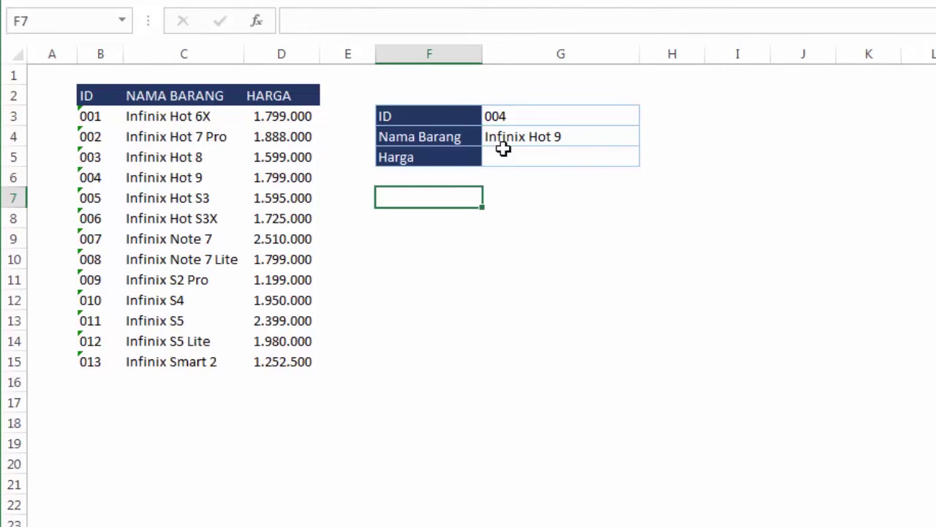
left_click(522, 118)
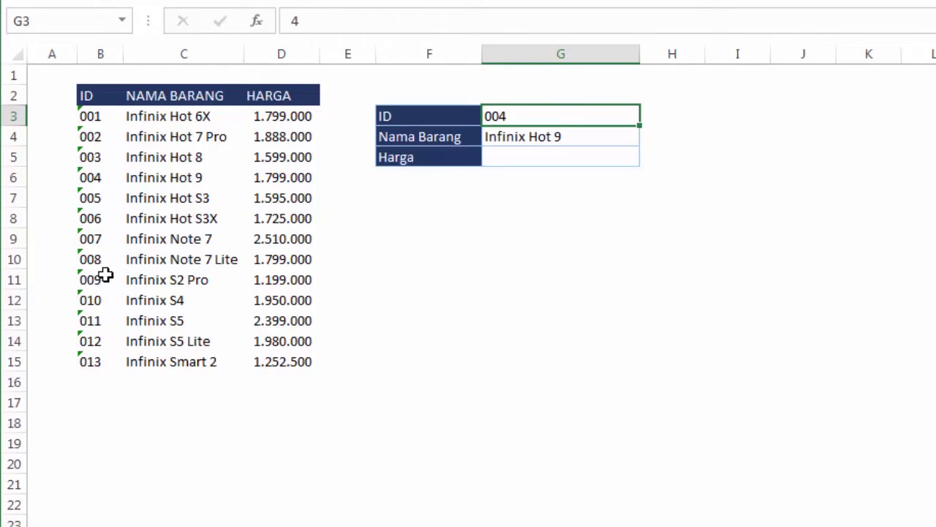
left_click(98, 179)
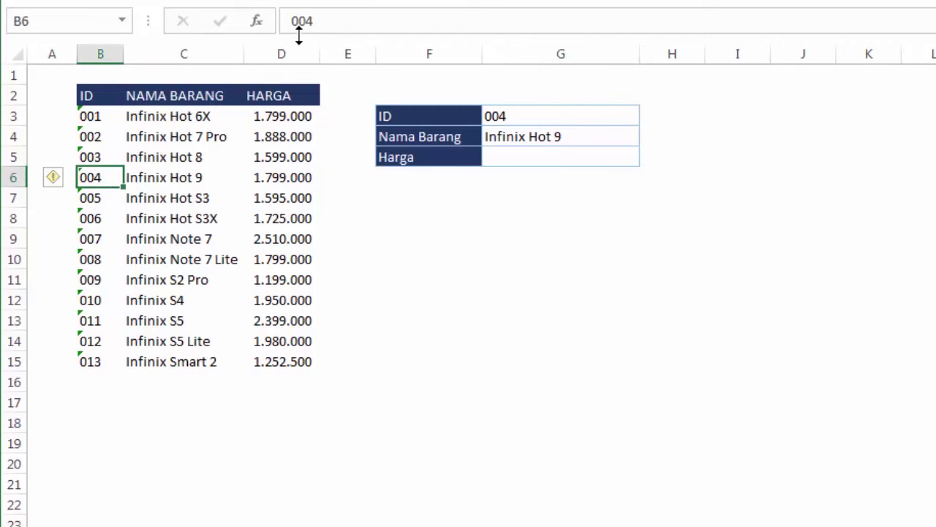
left_click(578, 119)
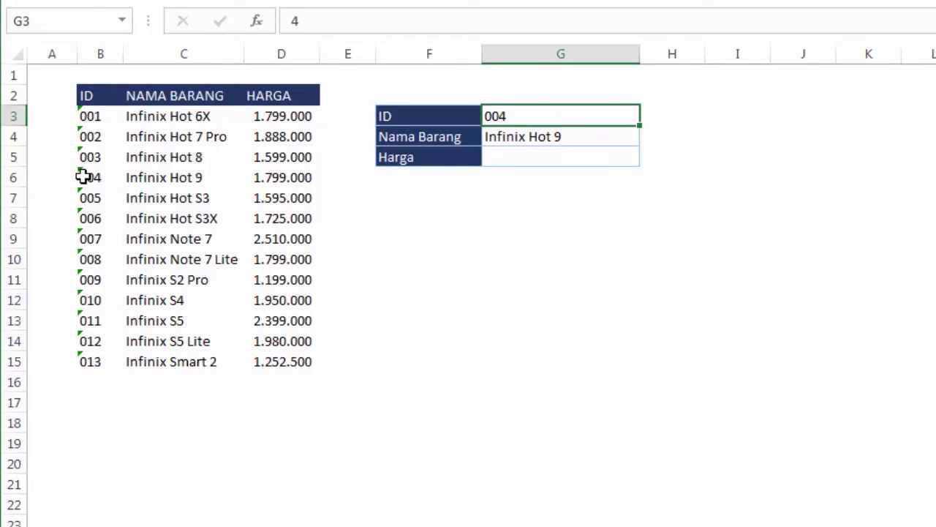
left_click(505, 133)
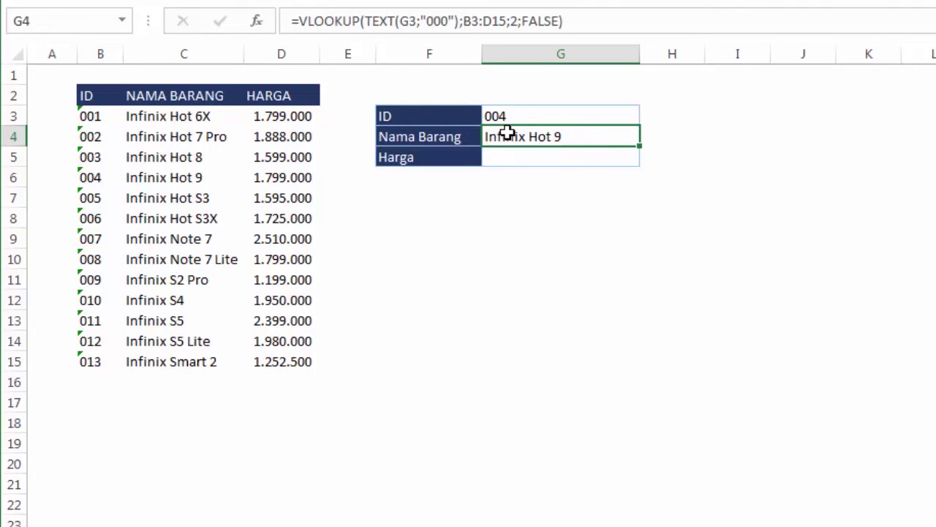
double_click(508, 134)
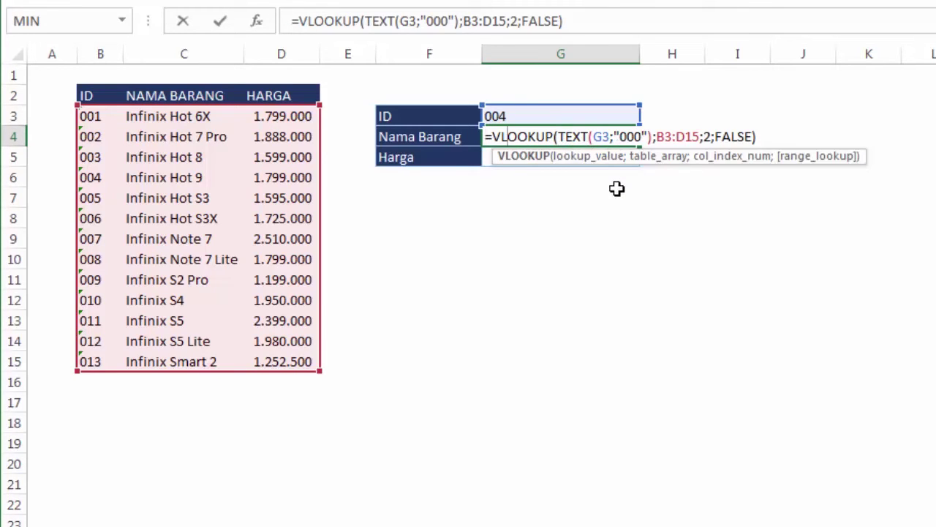
key("Escape")
left_click(519, 242)
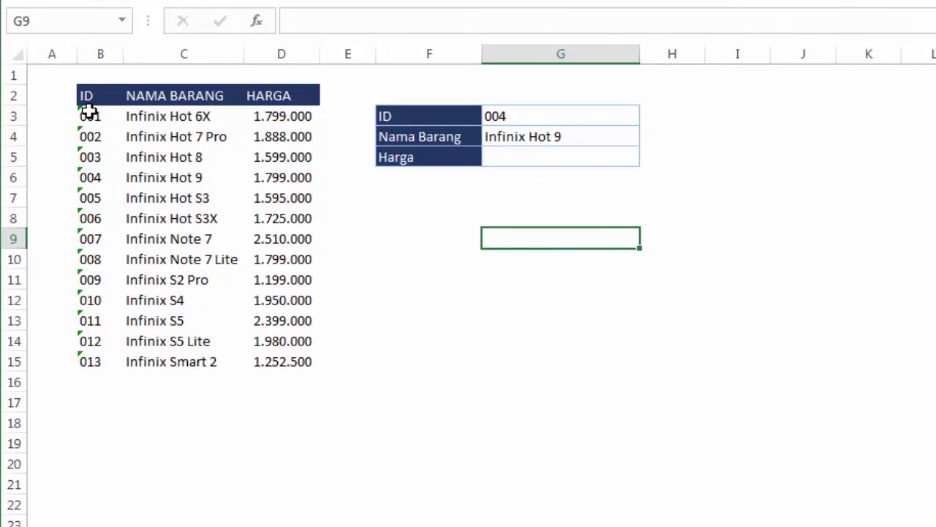
Try converting the text IDs in B3:B15 to numbers, and restore the original text IDs.
left_click_drag(87, 111, 289, 361)
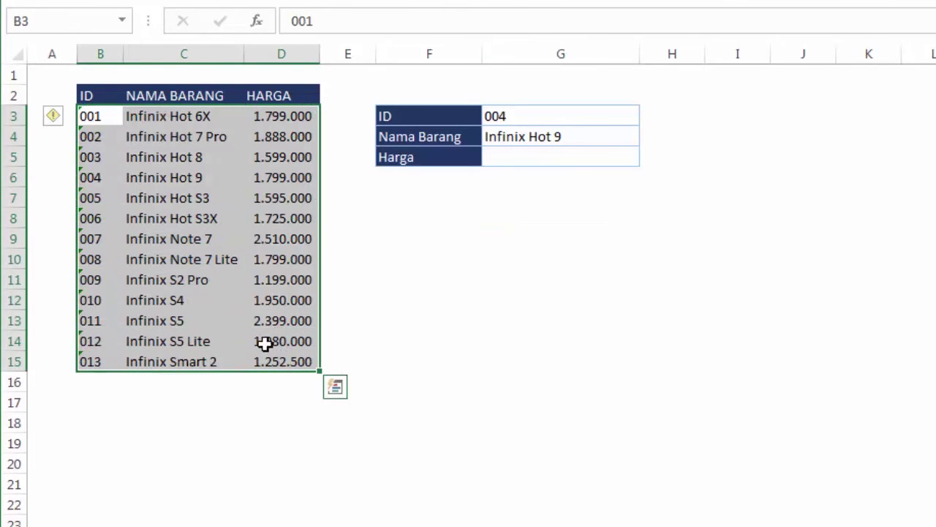
left_click(411, 253)
left_click_drag(88, 116, 103, 359)
key("ctrl+c")
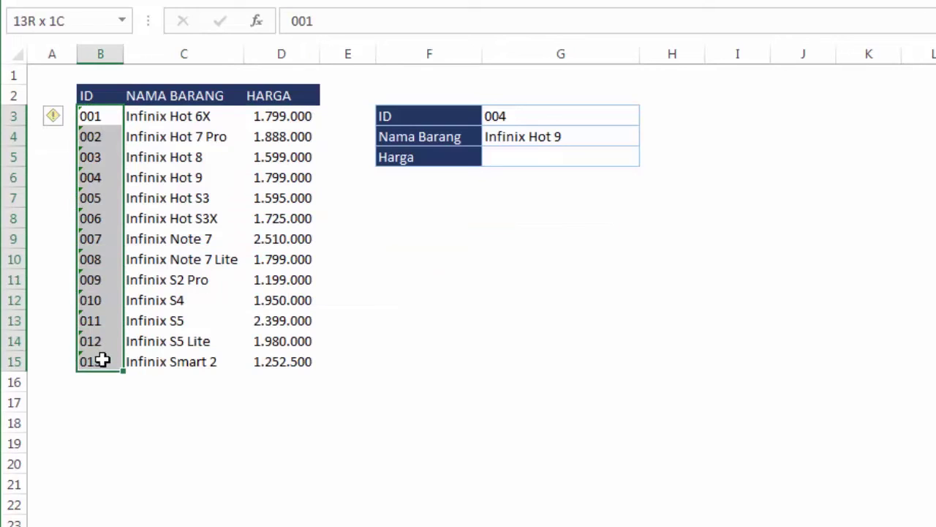
left_click(64, 118)
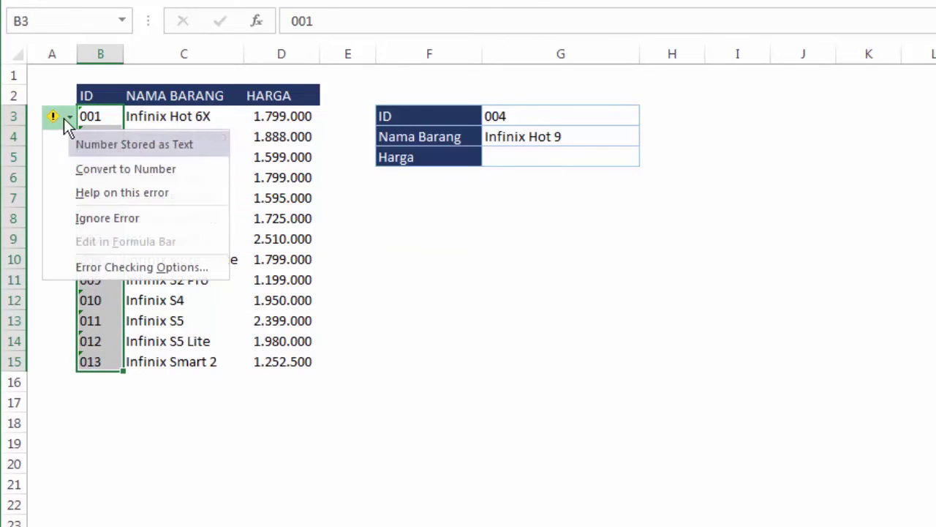
left_click(146, 169)
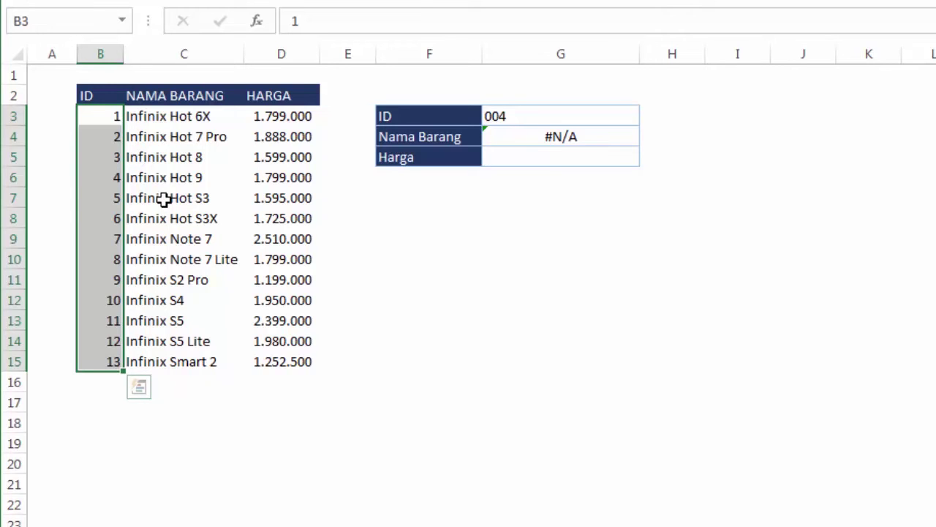
key("ctrl+v")
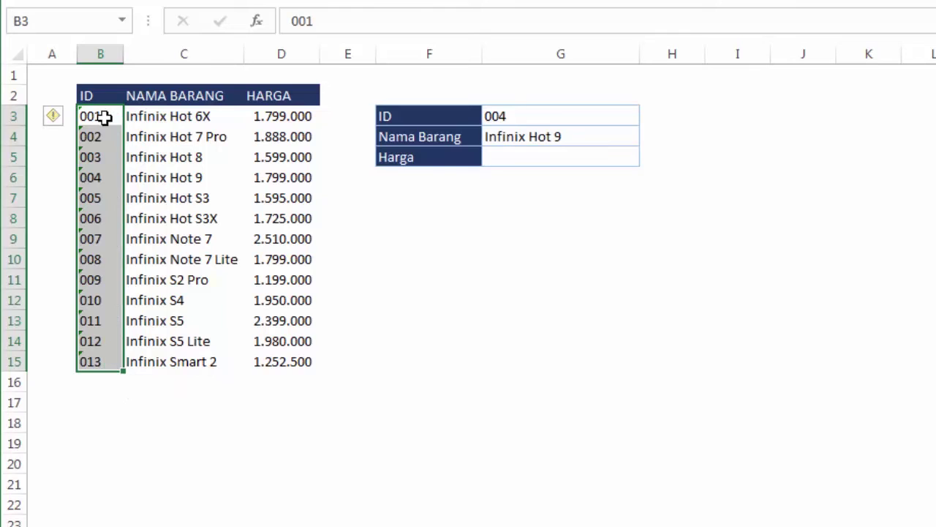
Review the formula in G4 without changing it and undo the last ID change in G3.
left_click(430, 218)
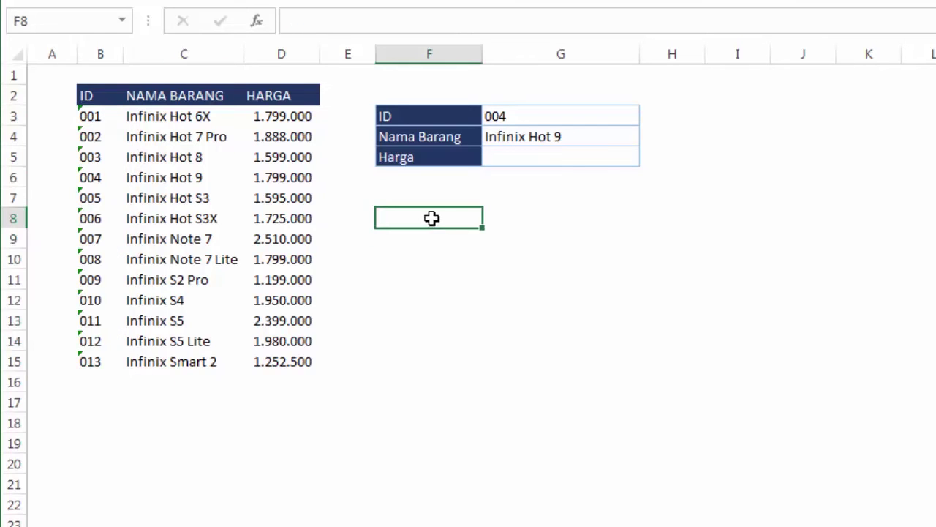
left_click(500, 113)
left_click(751, 185)
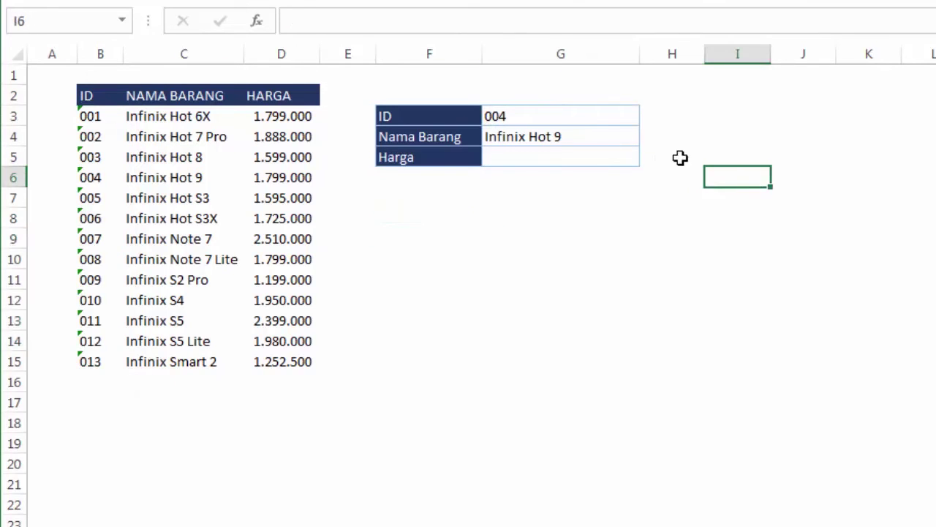
left_click(522, 128)
double_click(558, 134)
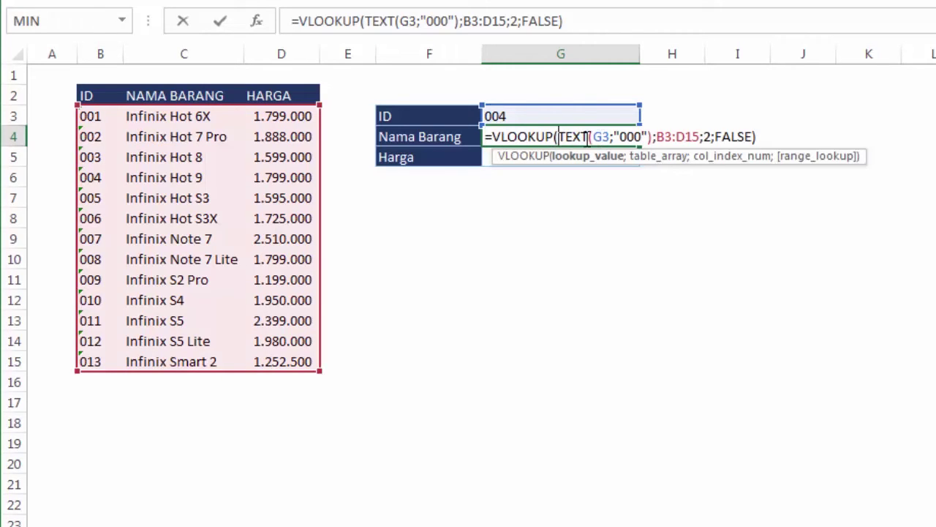
key("Escape")
key("ctrl+z")
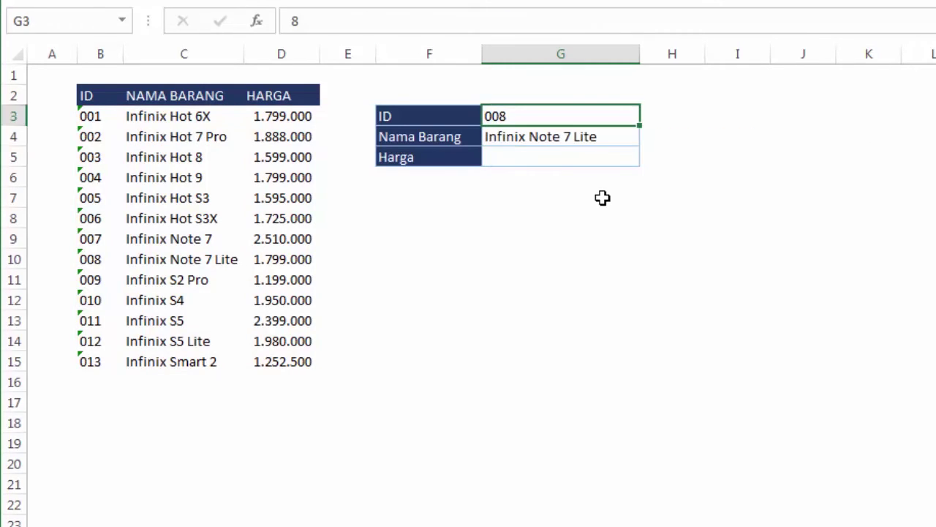
Replace the TEXT(G3;"000") lookup value in the G4 formula with a plain G3 reference.
left_click(593, 138)
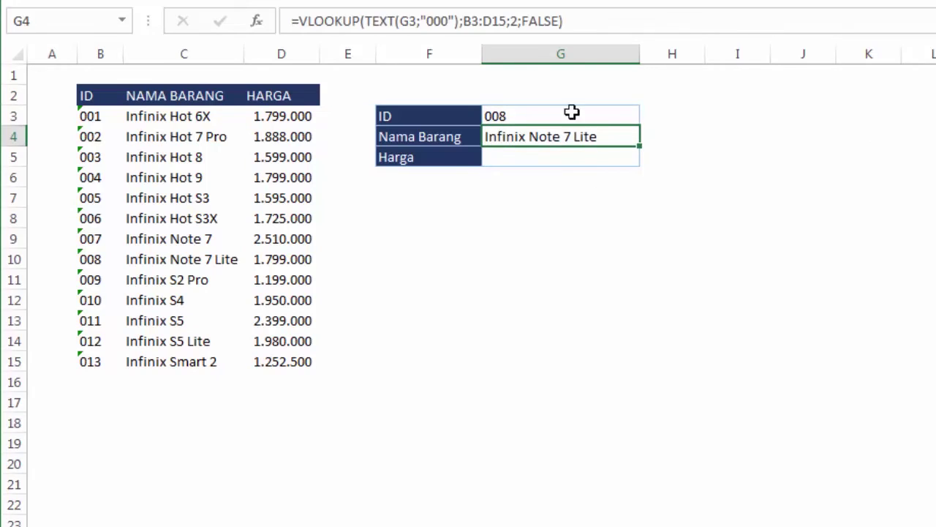
left_click(459, 25)
key("shift+End")
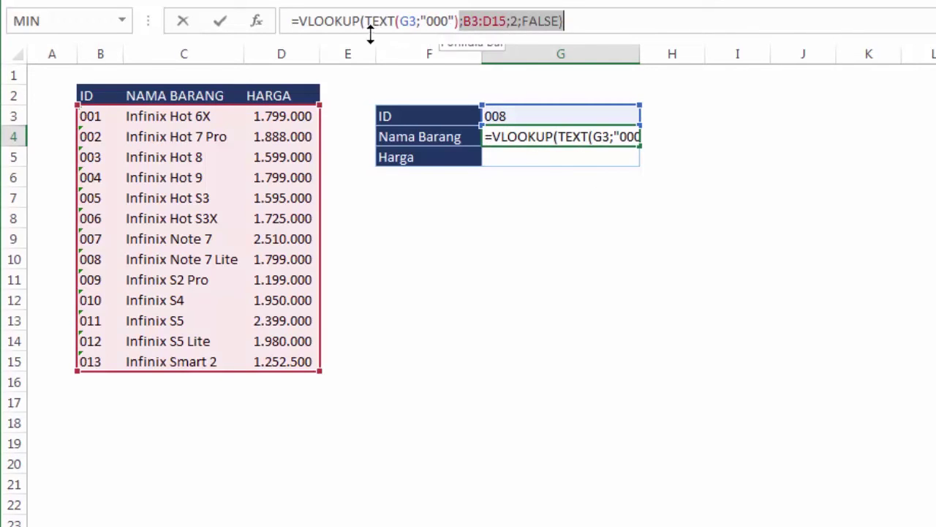
left_click(375, 22)
left_click(400, 20)
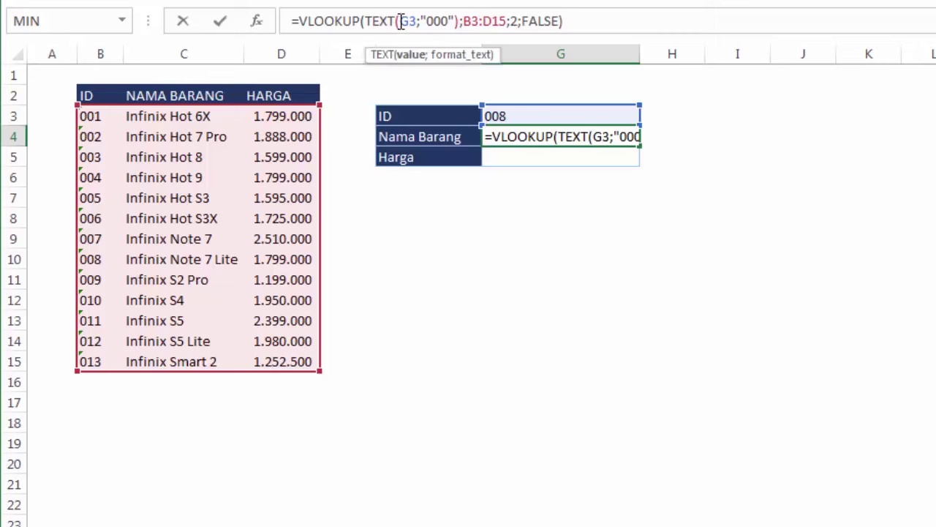
left_click_drag(364, 20, 461, 20)
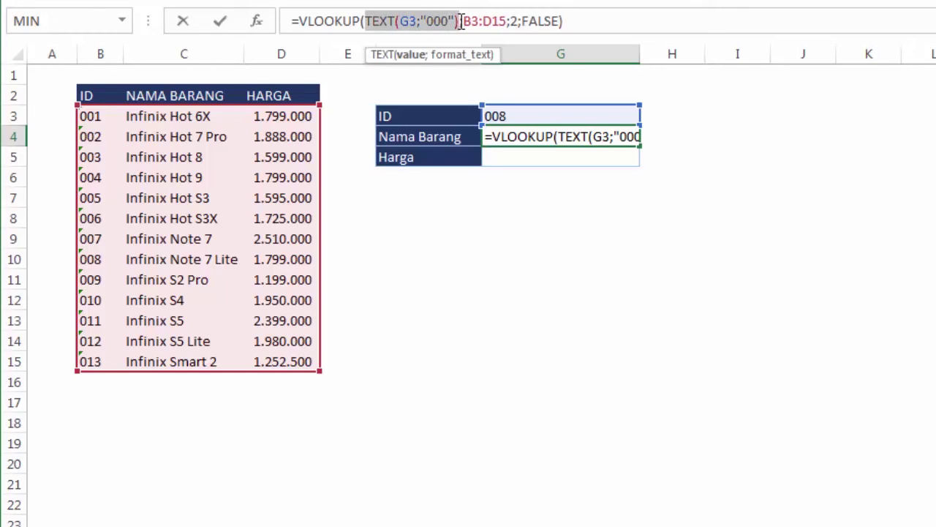
key("Delete")
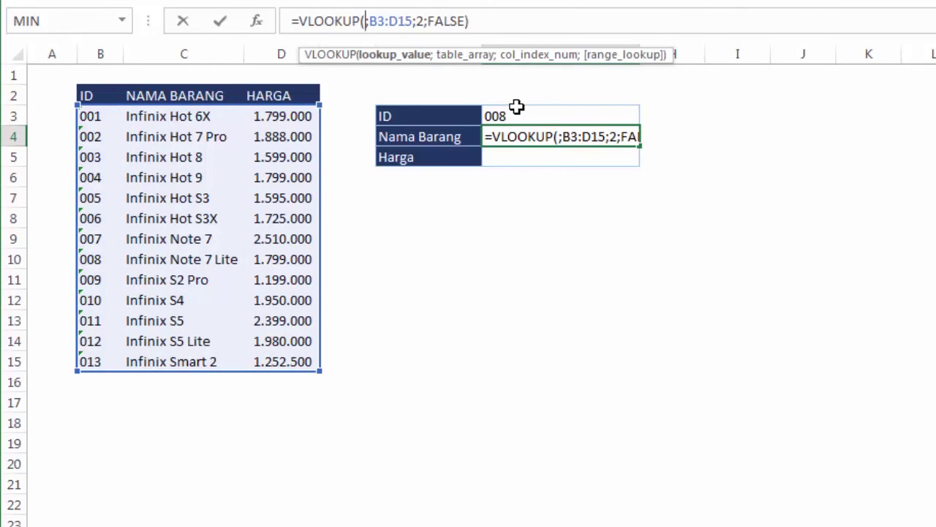
left_click(518, 111)
key("Return")
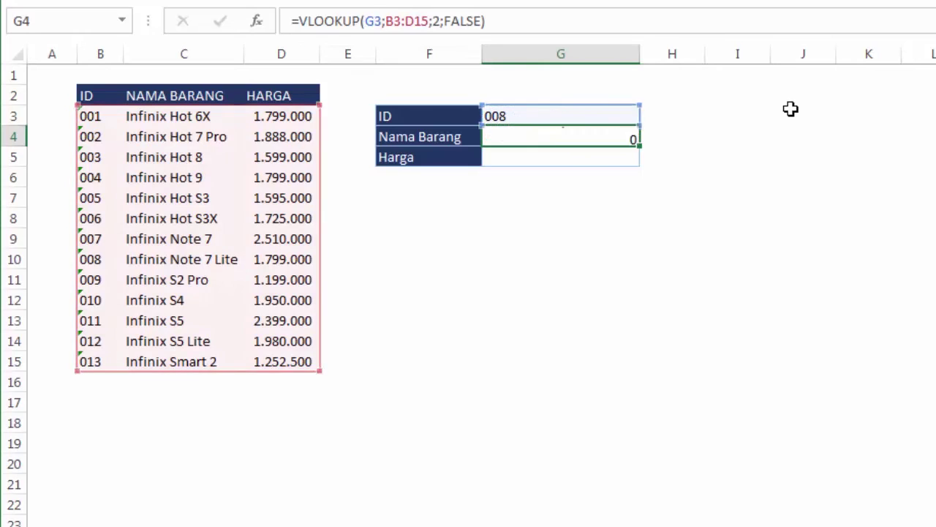
Test the plain VLOOKUP by entering the ID in G3 as text, first '008 and then '002.
left_click(575, 107)
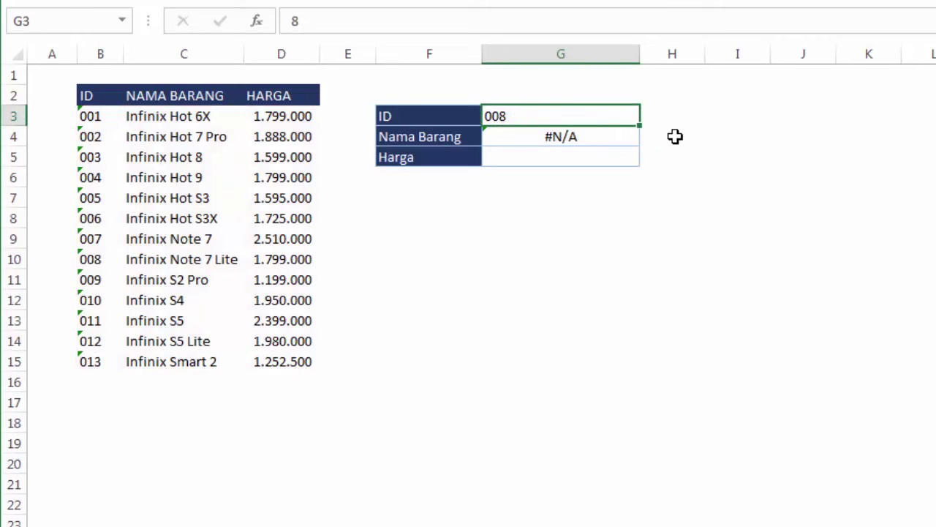
type("'")
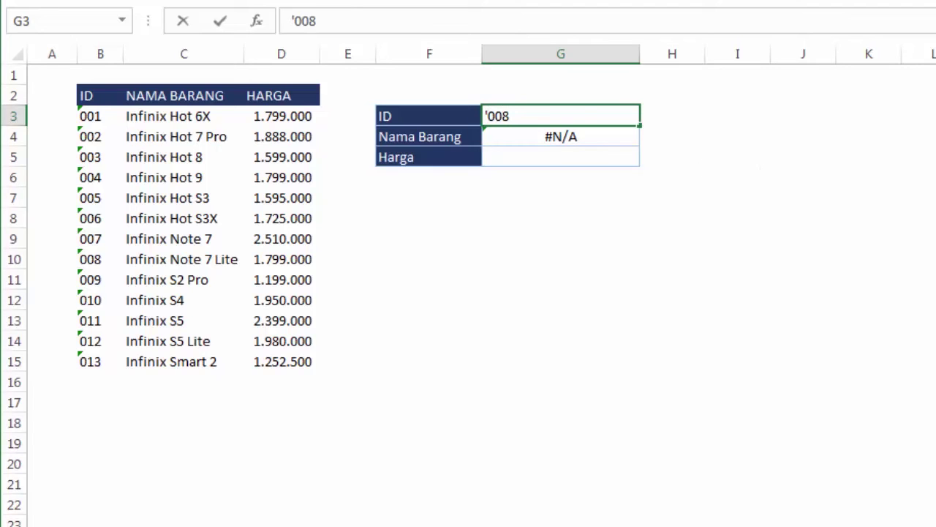
key("Return")
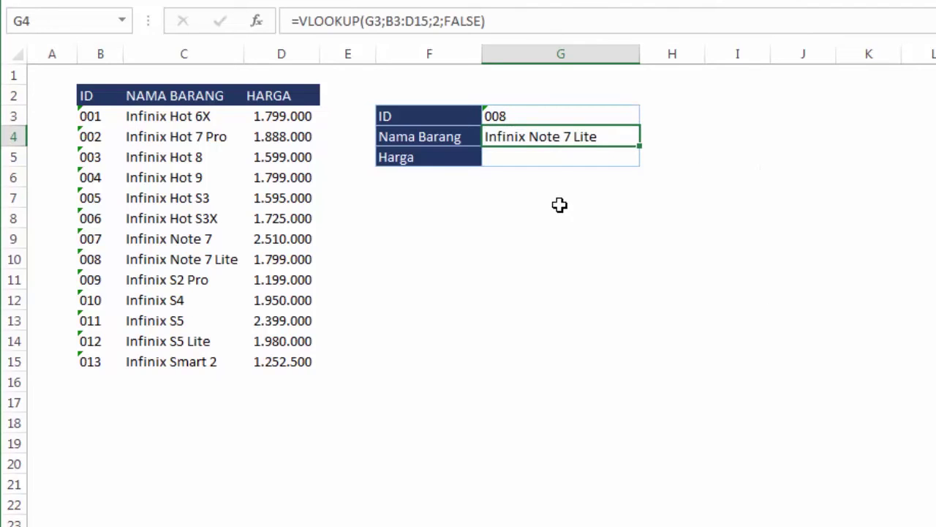
left_click(558, 118)
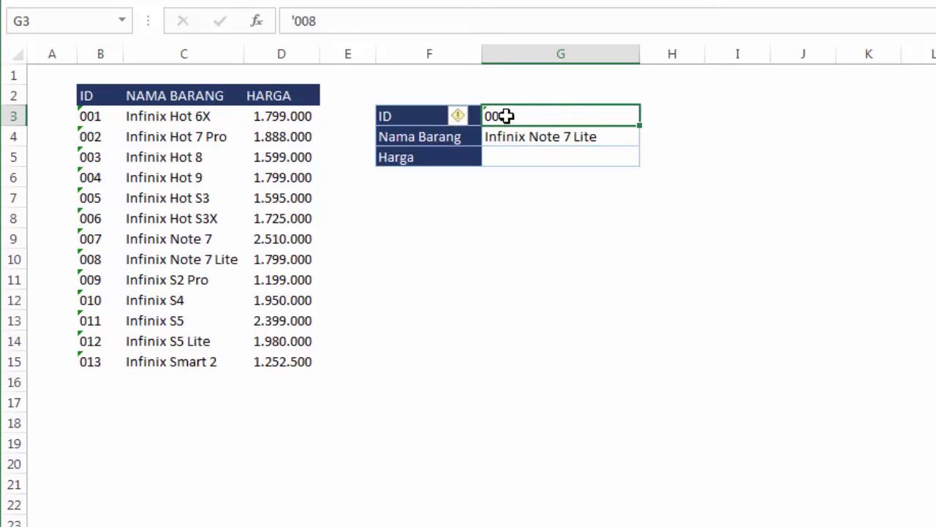
type("'002")
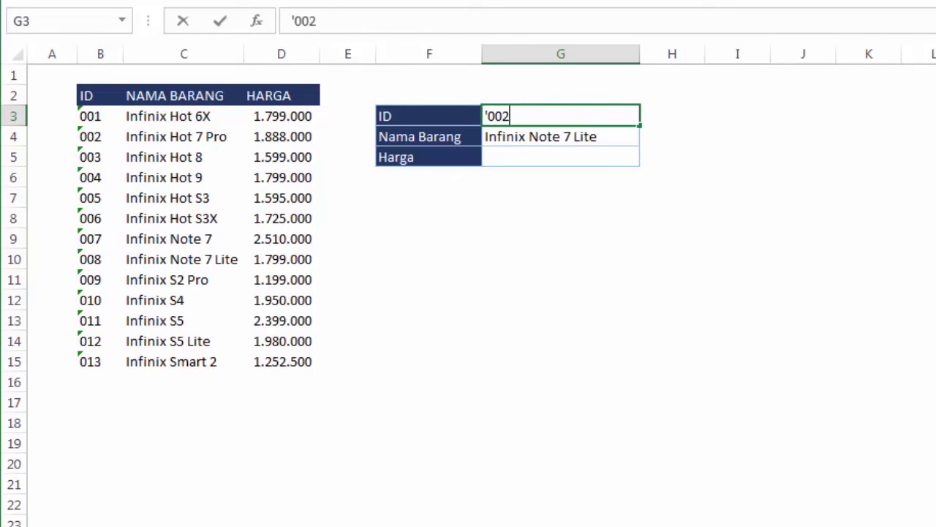
key("Return")
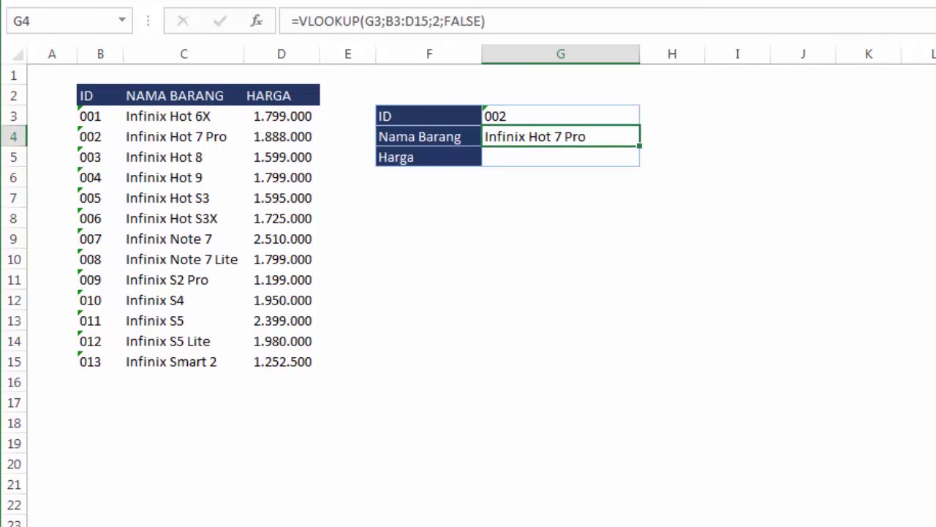
Replace the text ID in G3 with the numeric ID 2, shown as 002.
left_click(569, 115)
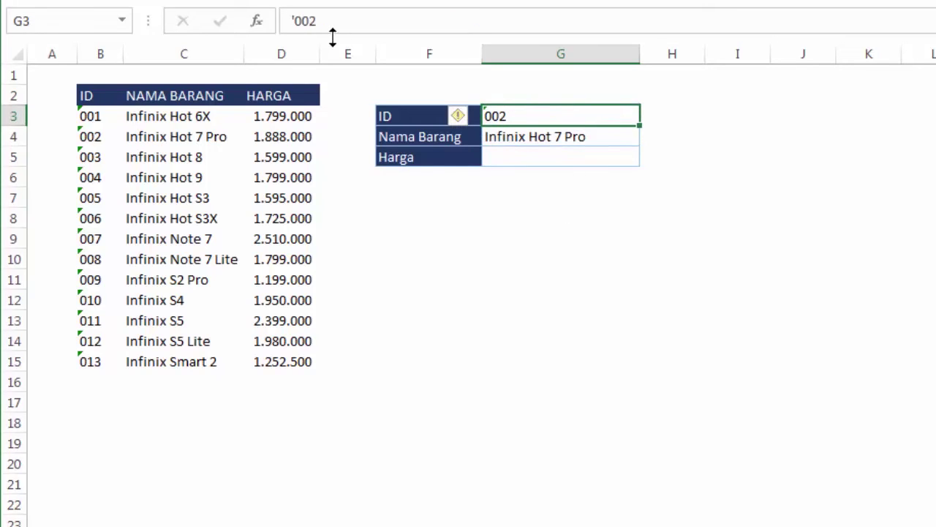
double_click(565, 117)
left_click(595, 205)
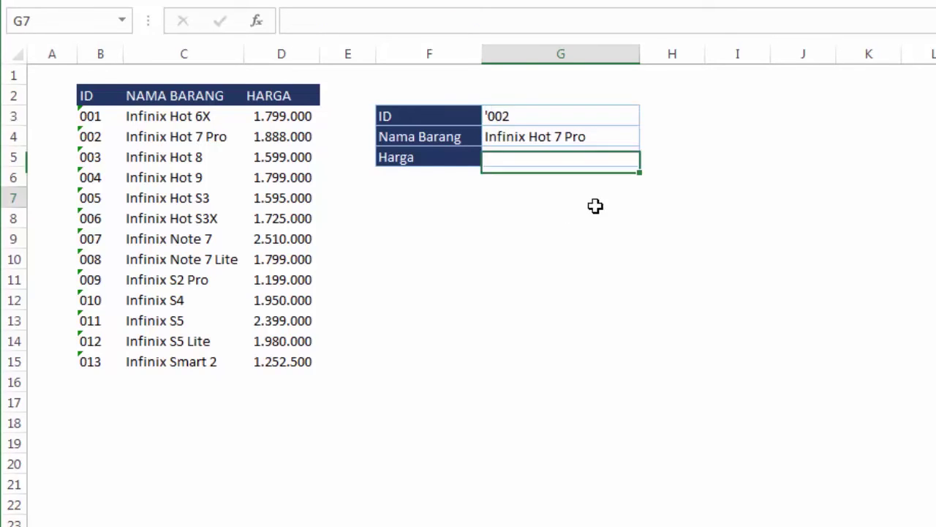
left_click(529, 110)
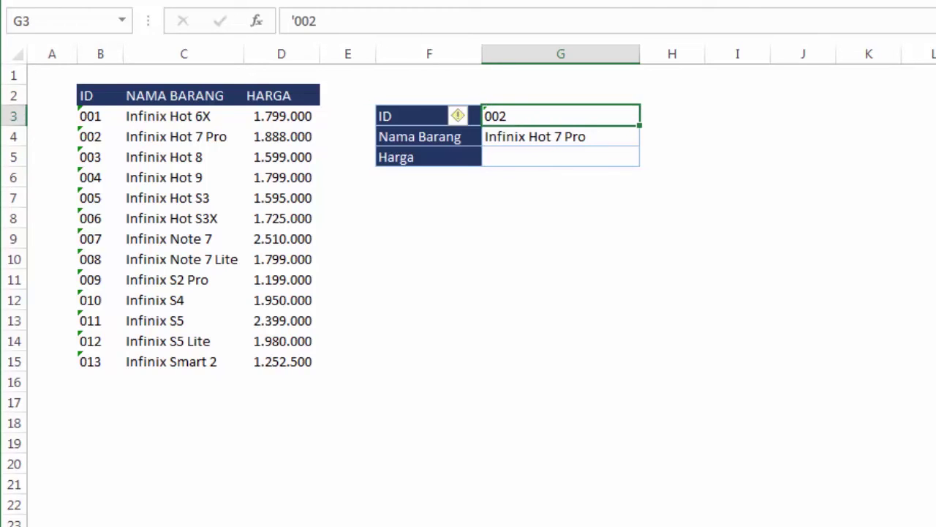
key("Down")
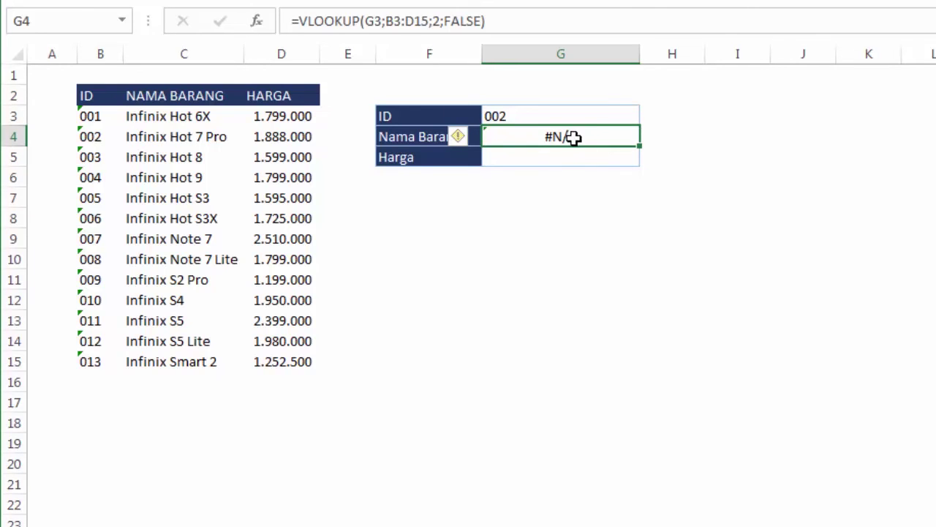
Wrap the lookup value in G4 in TEXT so the formula reads =VLOOKUP(TEXT(G3;"000");B3:D15;2;FALSE).
double_click(574, 138)
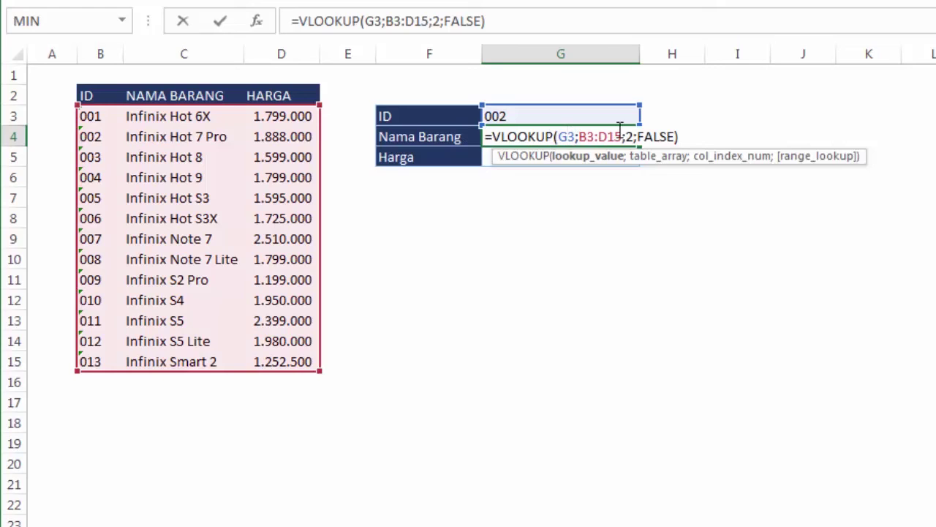
type("te")
key("Tab")
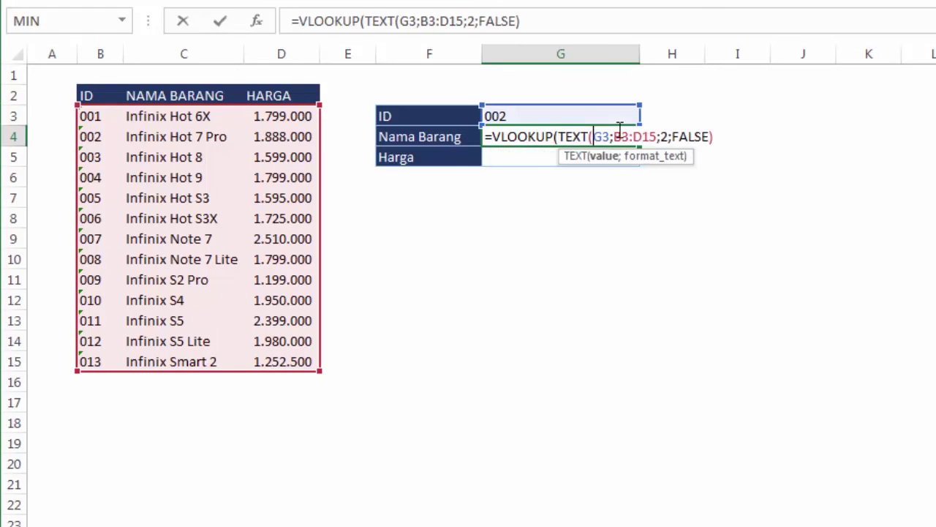
type(";\"000")
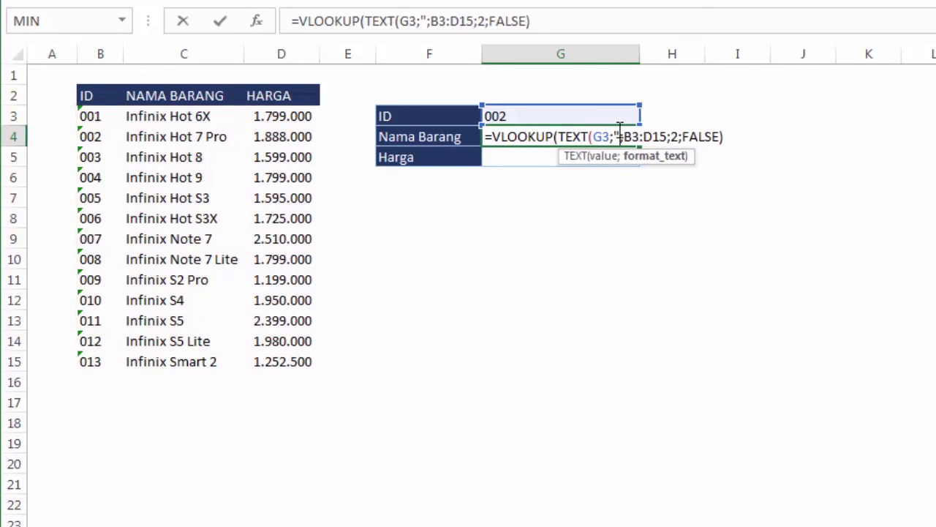
type("\"")
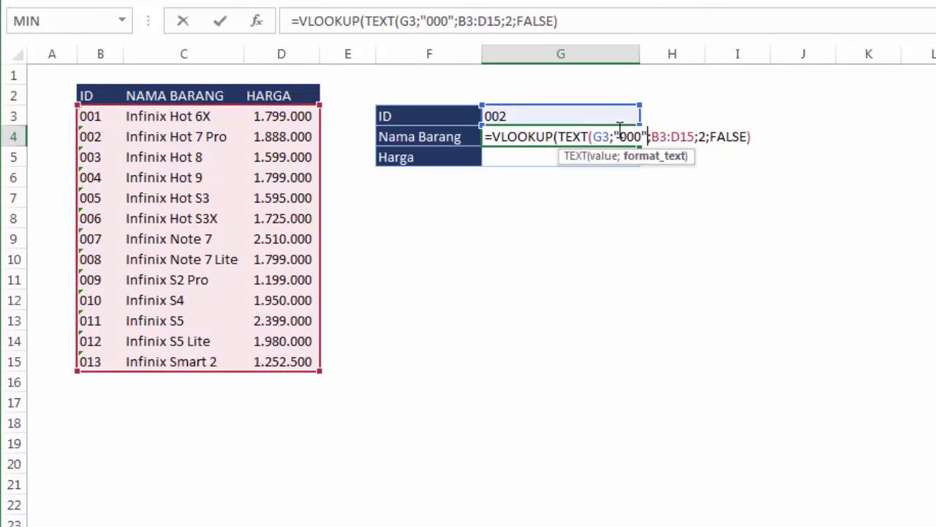
type(")")
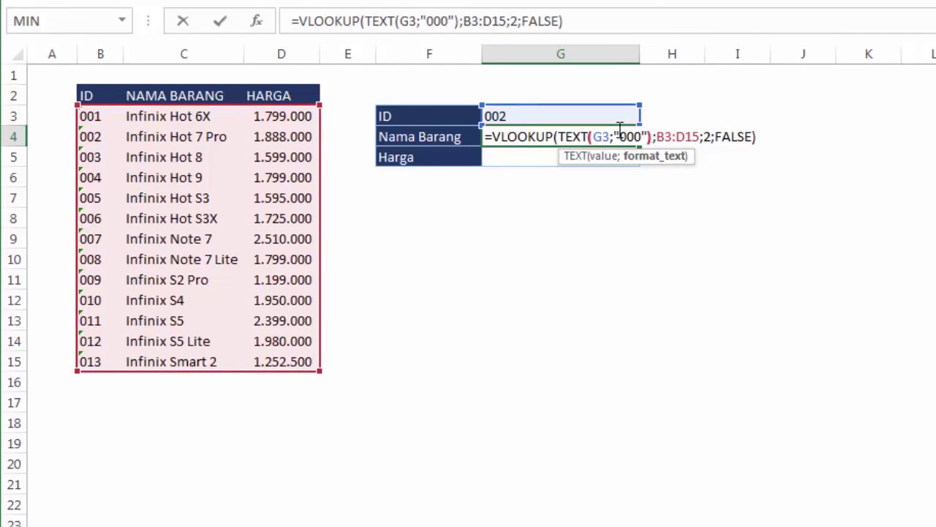
key("Return")
key("Up")
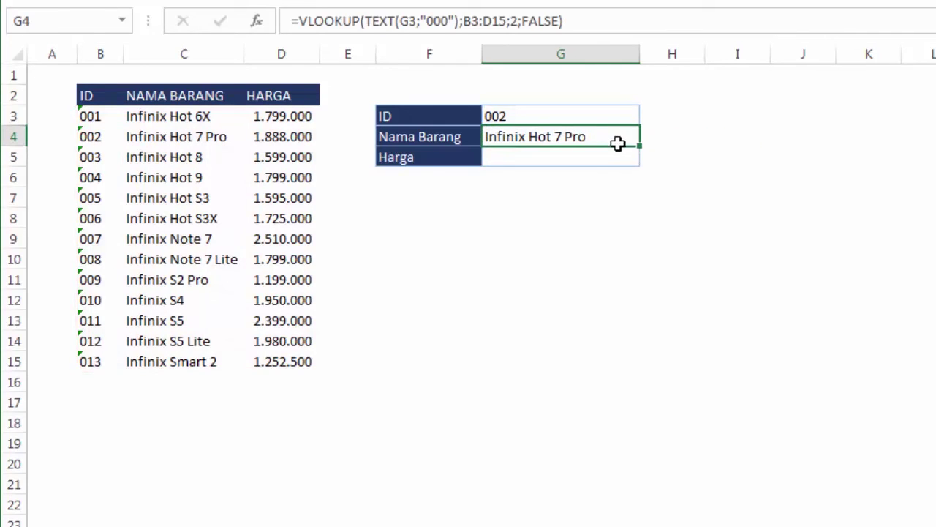
Build a VLOOKUP for Harga in G5 using lookup value G3, table B3:D15, column 3 and exact match FALSE.
left_click(607, 155)
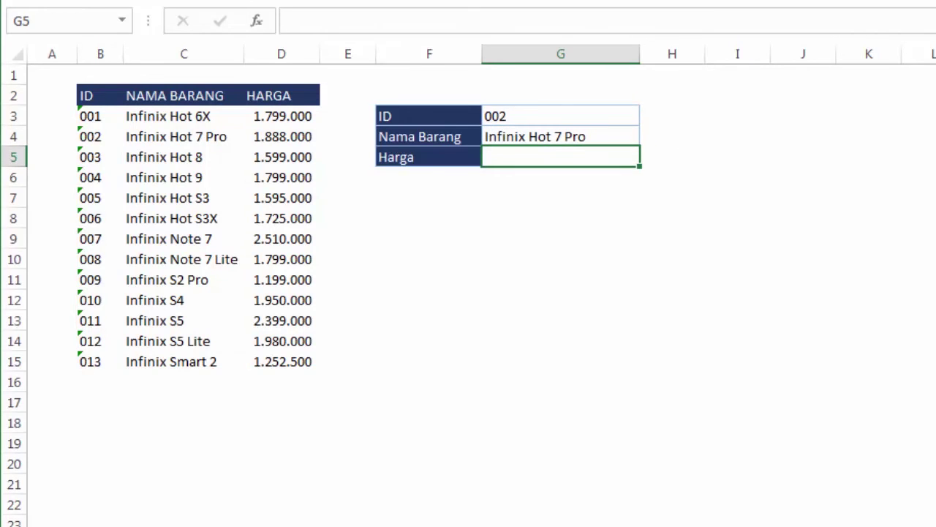
type("=vlo")
key("Tab")
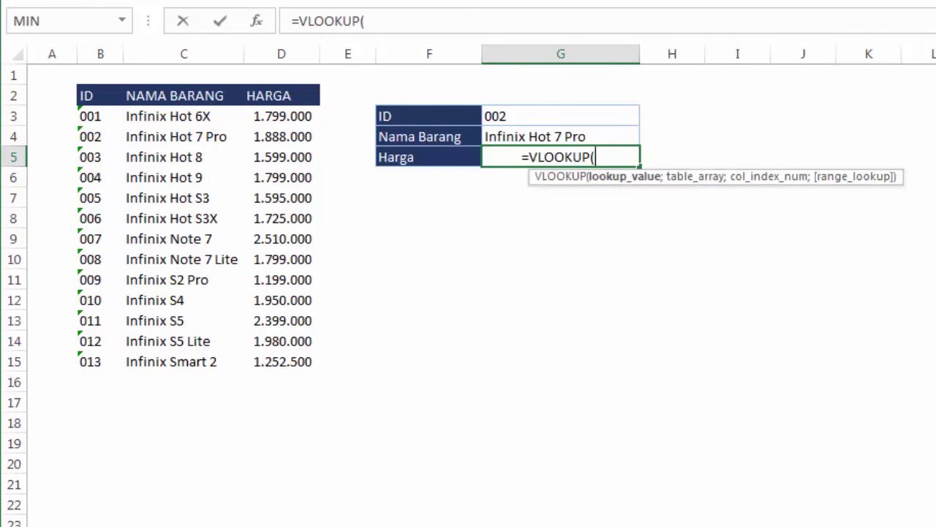
left_click(581, 110)
type(";")
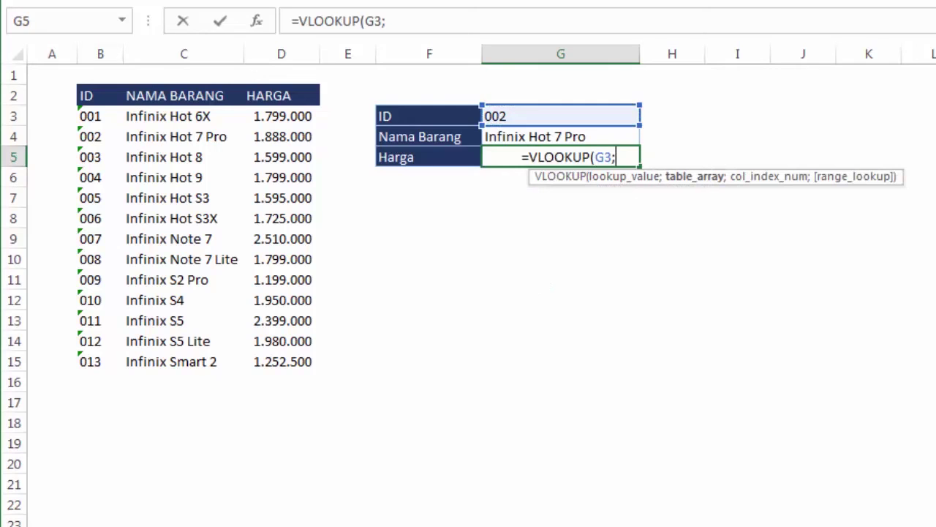
left_click_drag(93, 115, 260, 355)
type(";")
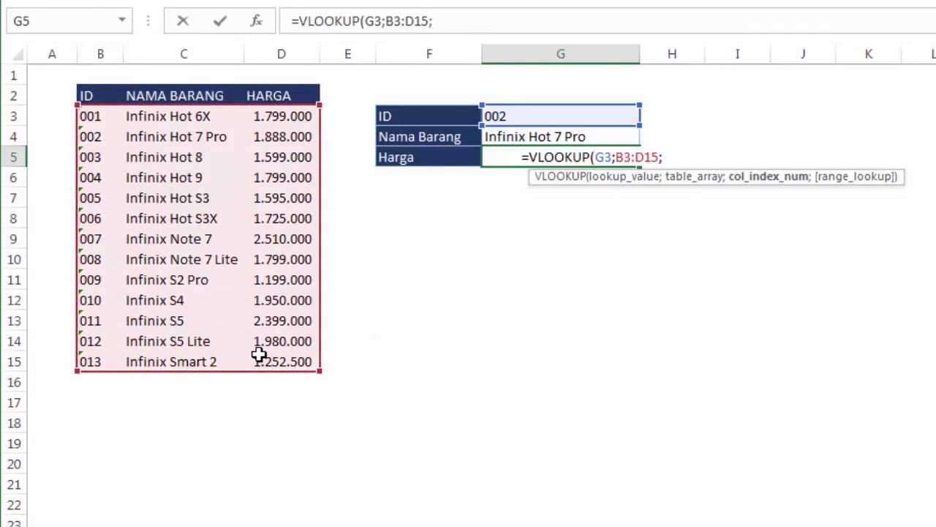
type("3;")
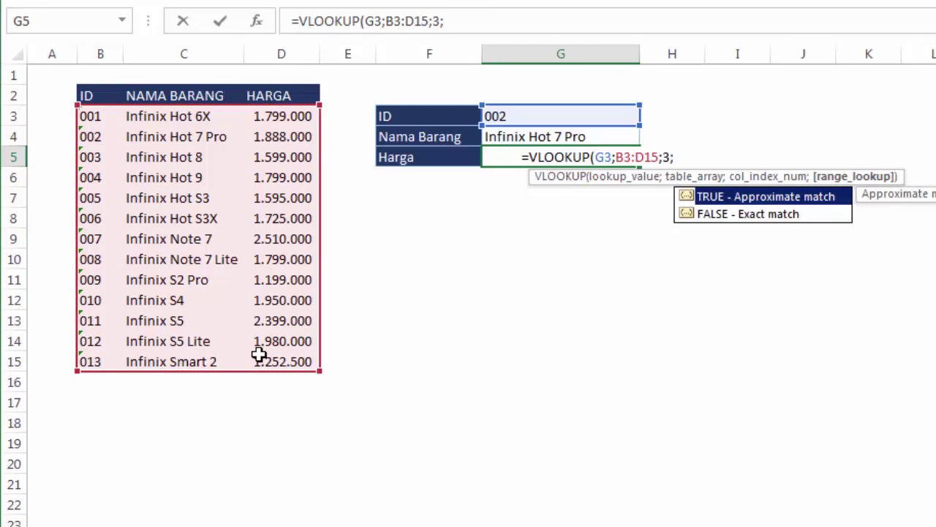
key("Down")
key("Tab")
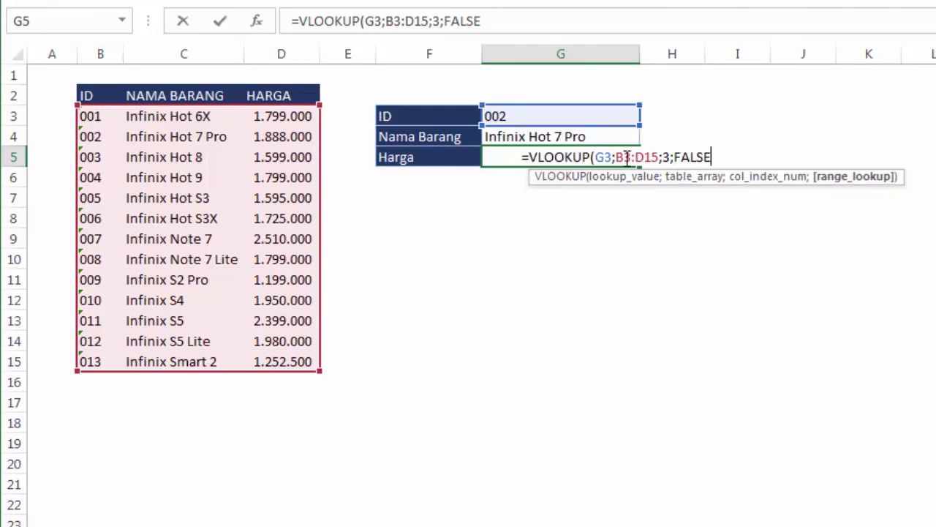
Wrap G3 in TEXT with the format "000" in the G5 formula, accept the closing-parenthesis correction and review the formula.
left_click(597, 157)
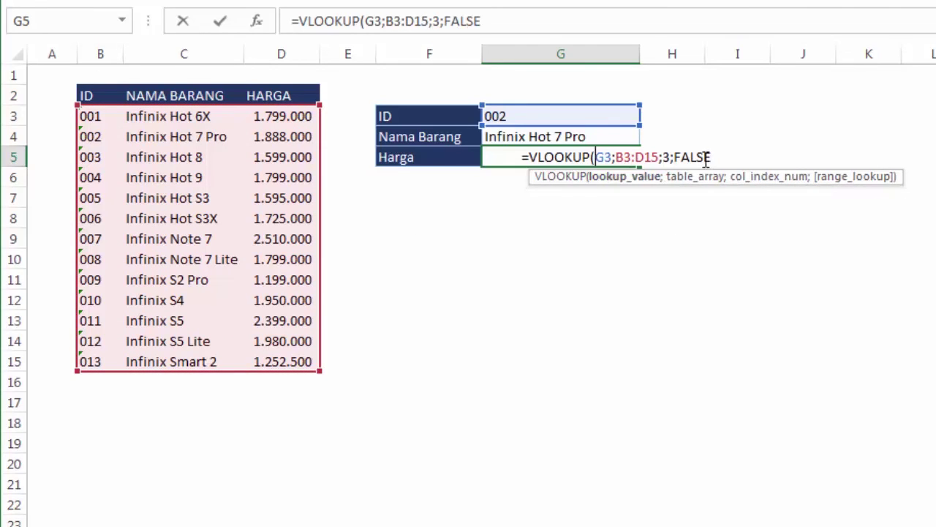
type("te")
key("Tab")
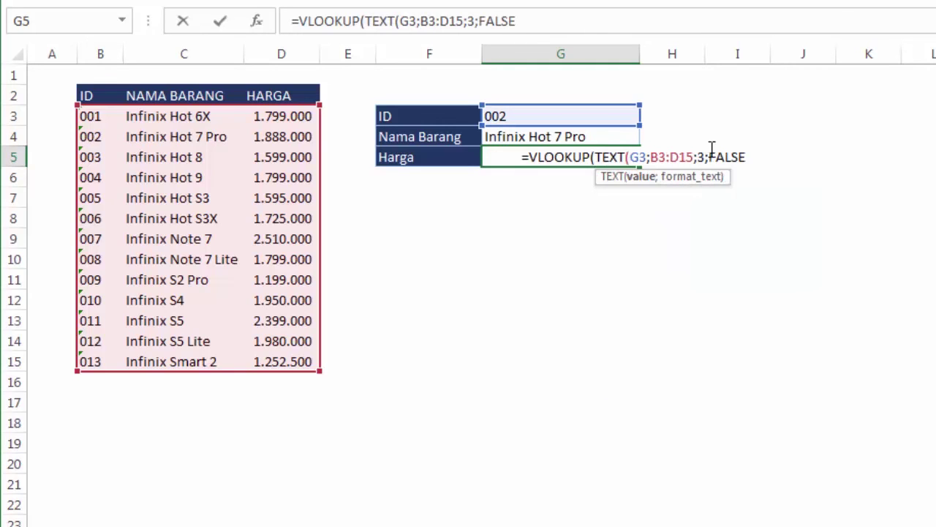
left_click(649, 155)
type(";")
type("\"000")
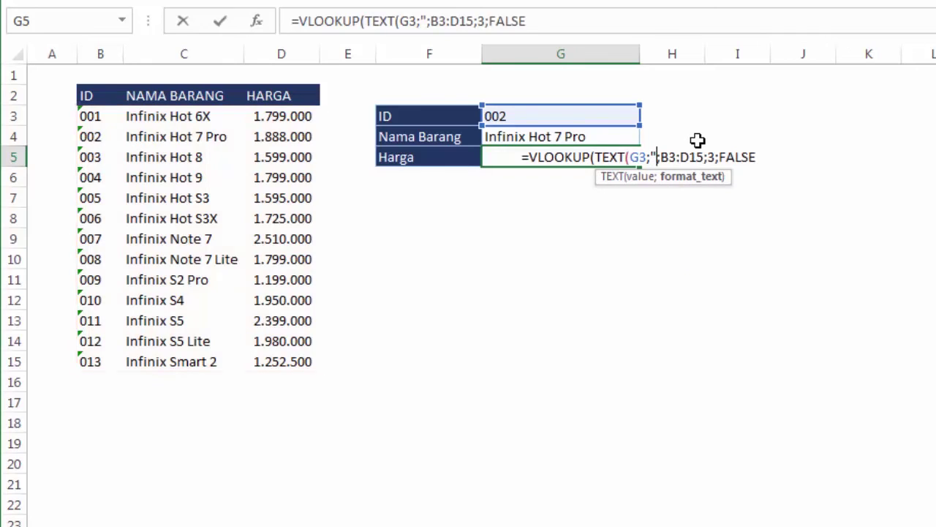
type("\")")
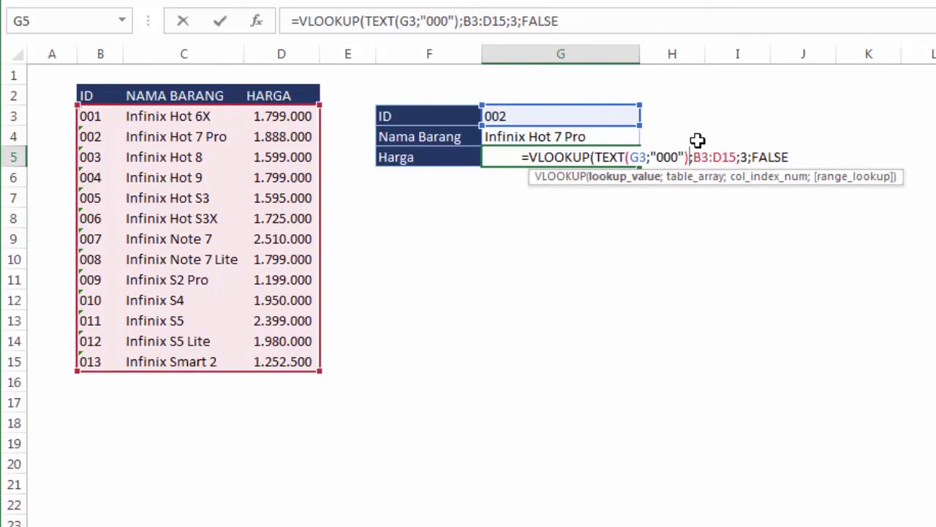
key("Return")
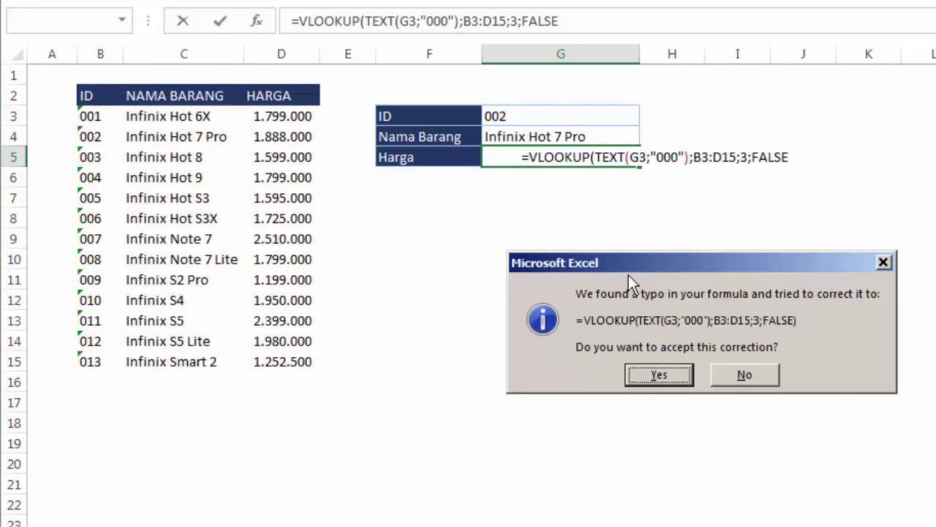
left_click(664, 370)
left_click(665, 322)
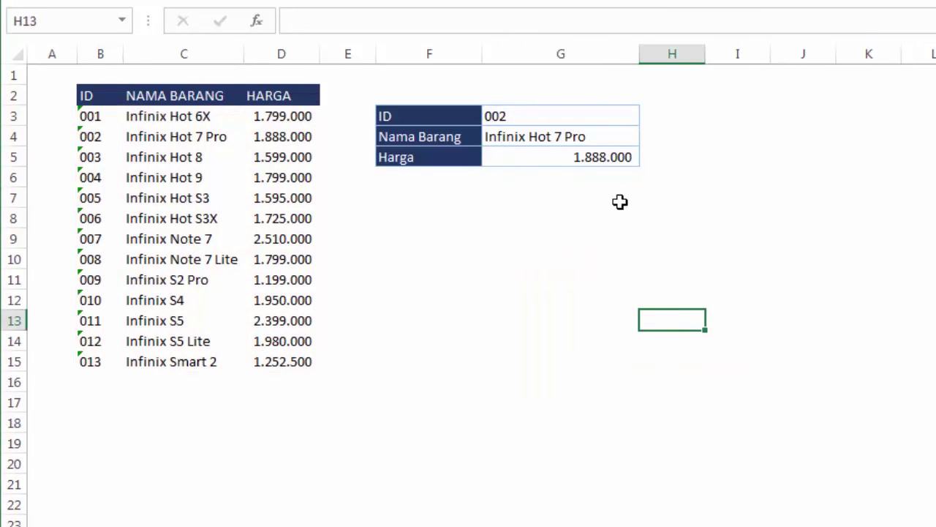
left_click(605, 155)
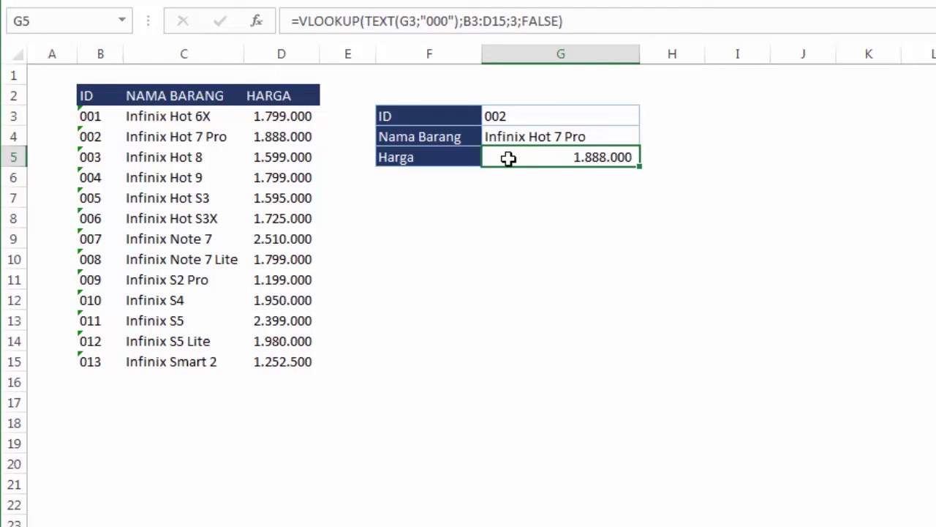
Compare the lookup ID in G3 with the matching ID in B4 and that product's price in the table.
left_click(522, 117)
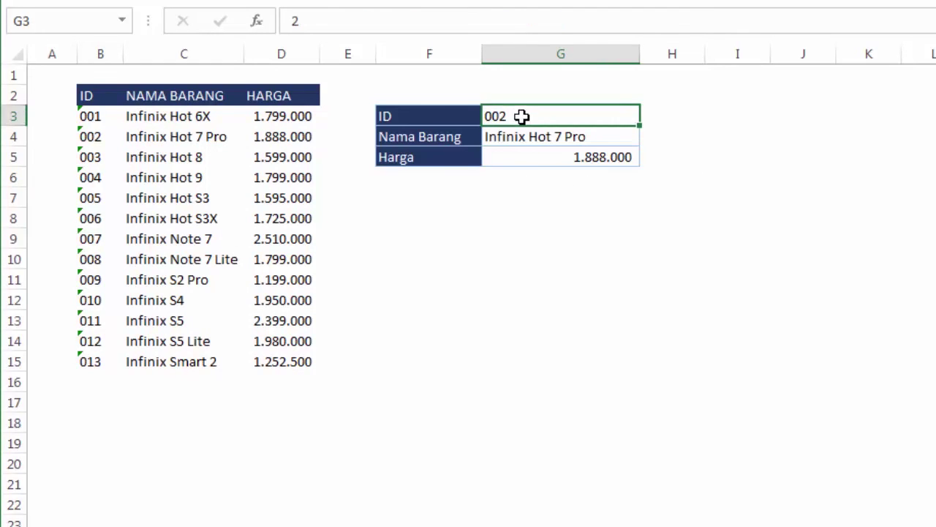
left_click(103, 136)
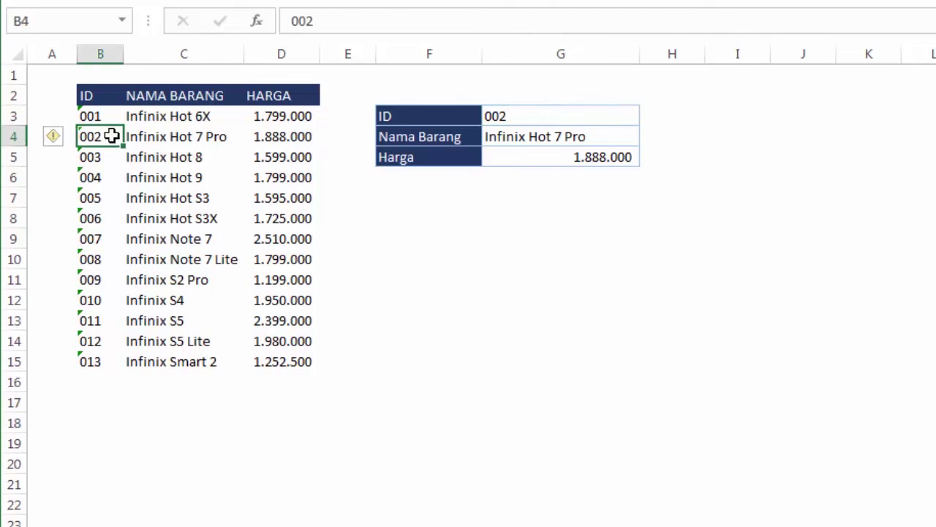
left_click(272, 141)
left_click(634, 237)
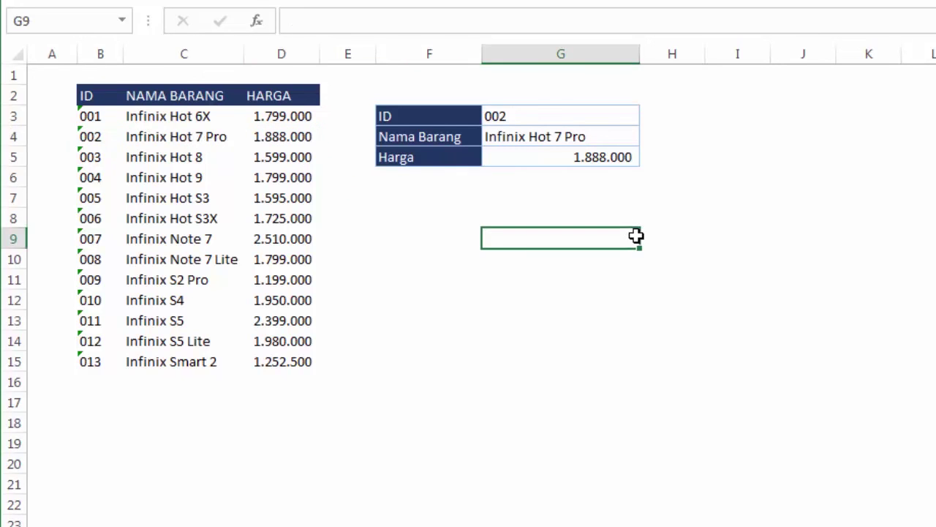
Set the lookup ID in G3 to 12 and check the returned price against row 14 of the product table.
left_click(618, 122)
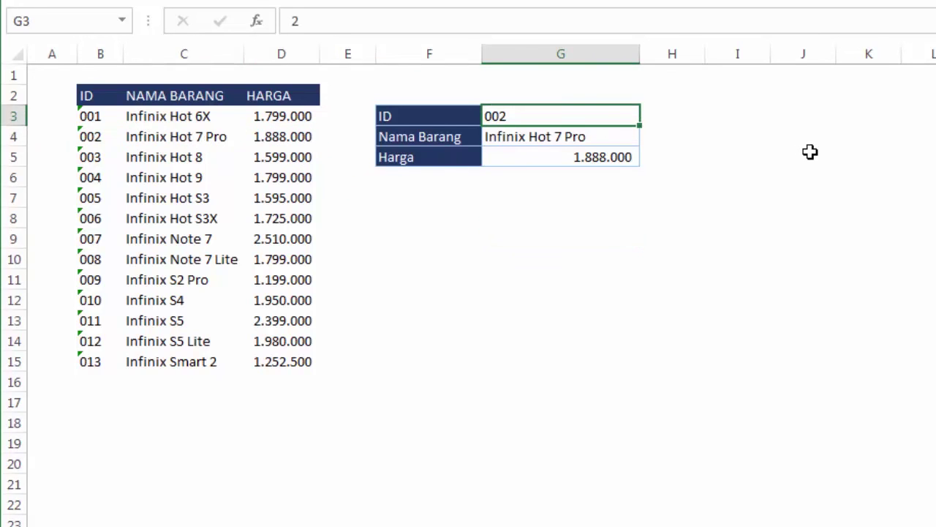
type("12")
key("Return")
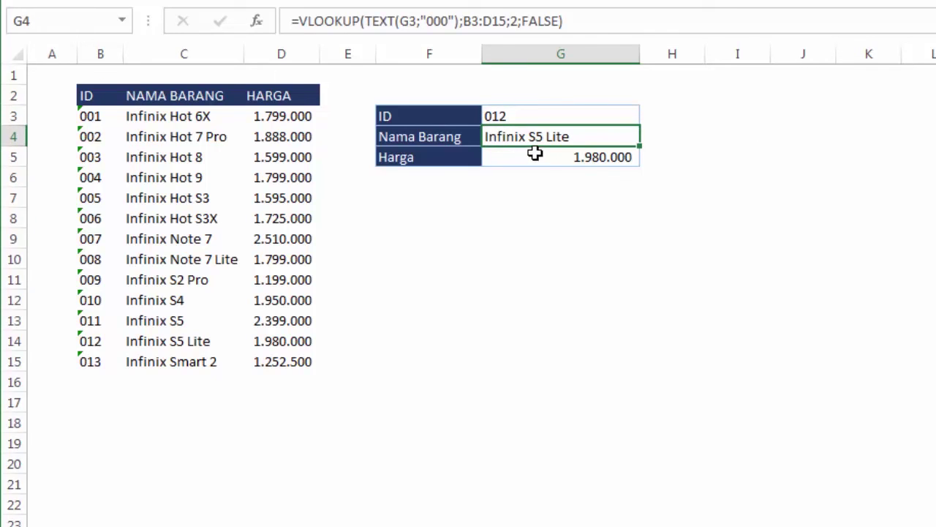
left_click(617, 158)
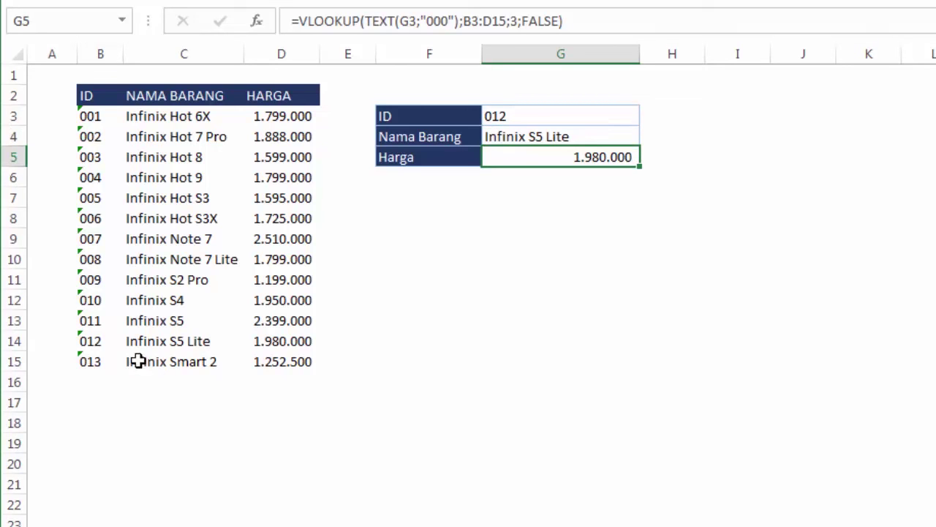
left_click(286, 341)
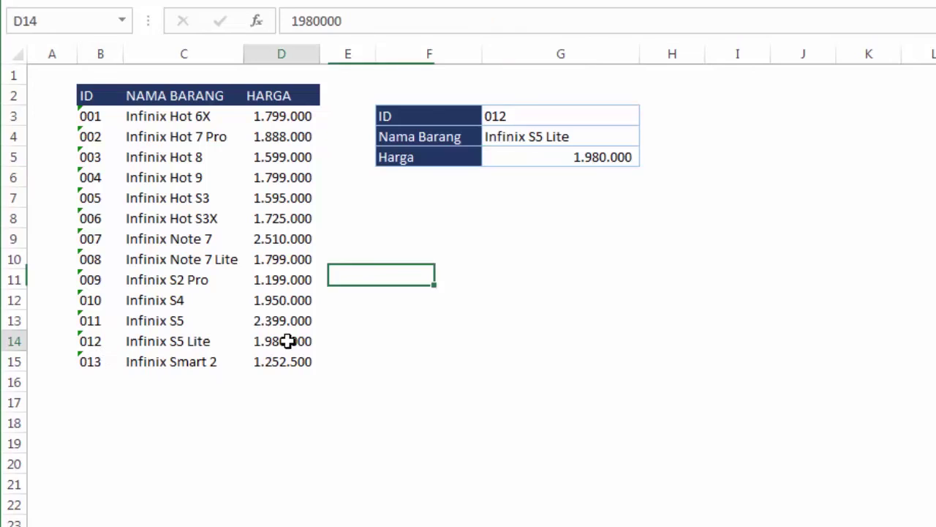
left_click(578, 318)
left_click(746, 185)
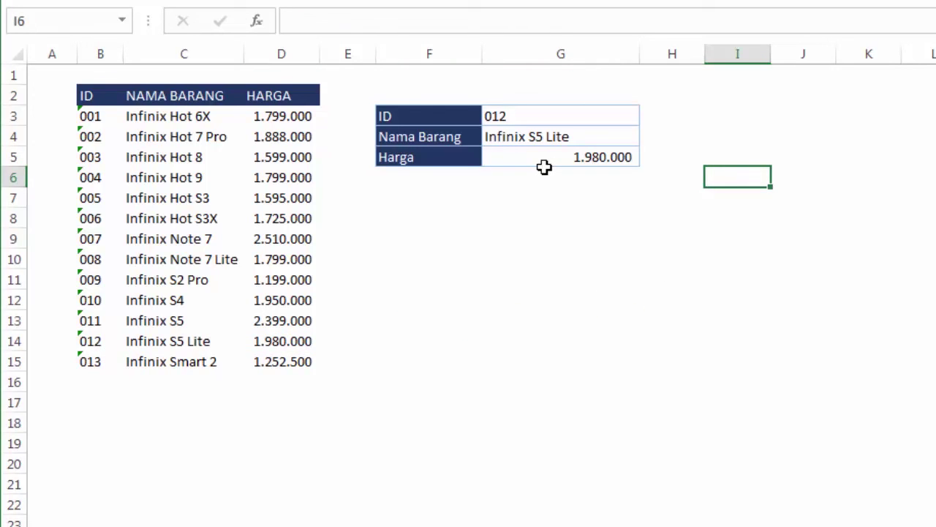
Compare the numeric lookup ID in G3 with the text ID in B3 of the product table.
left_click(537, 111)
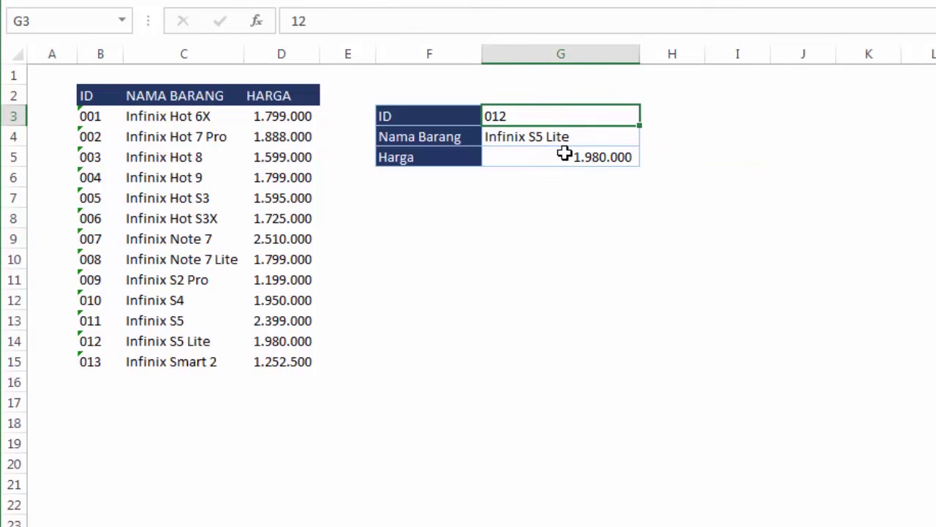
left_click(110, 117)
left_click(550, 205)
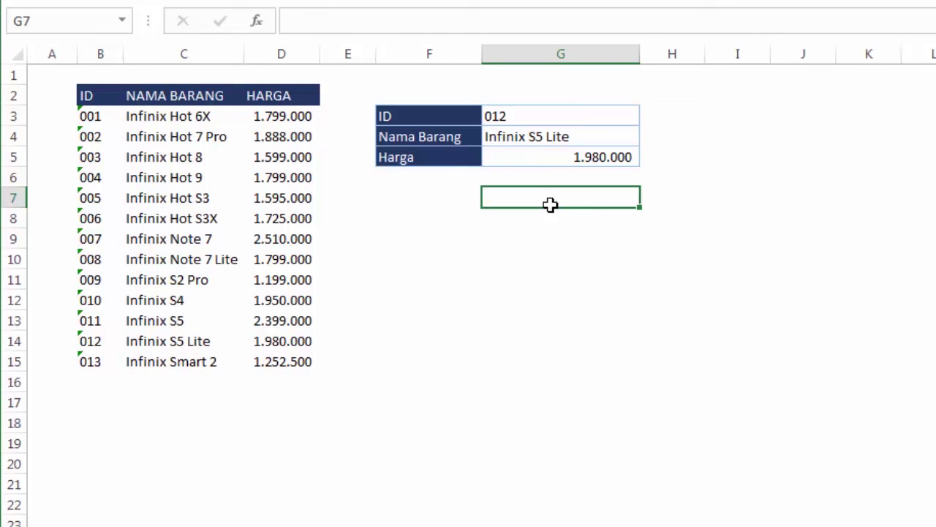
left_click(567, 260)
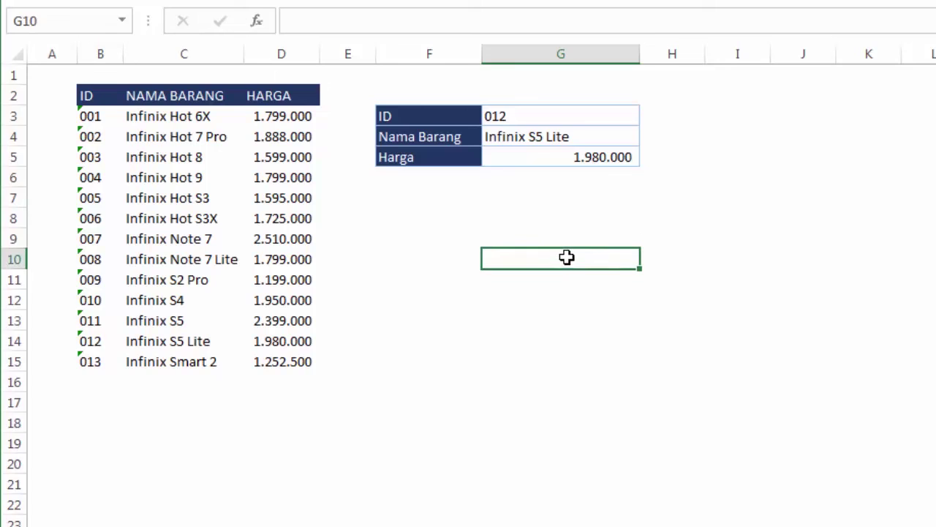